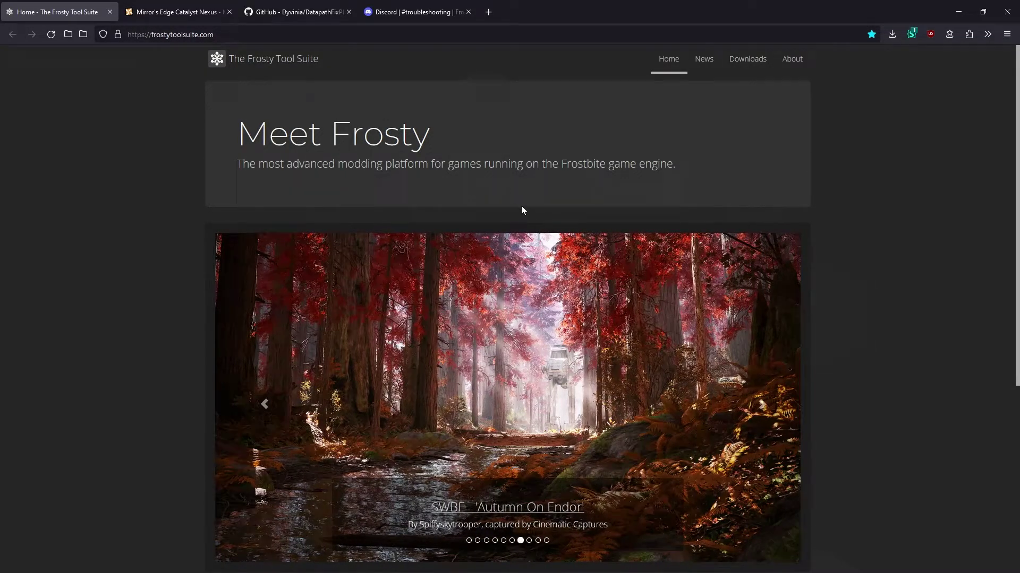
- Download Frosty Mod Manager v1.0.6.1 from the Frosty Tool Suite site, saving FrostyModManager.zip to the Downloads folder
left_click(747, 60)
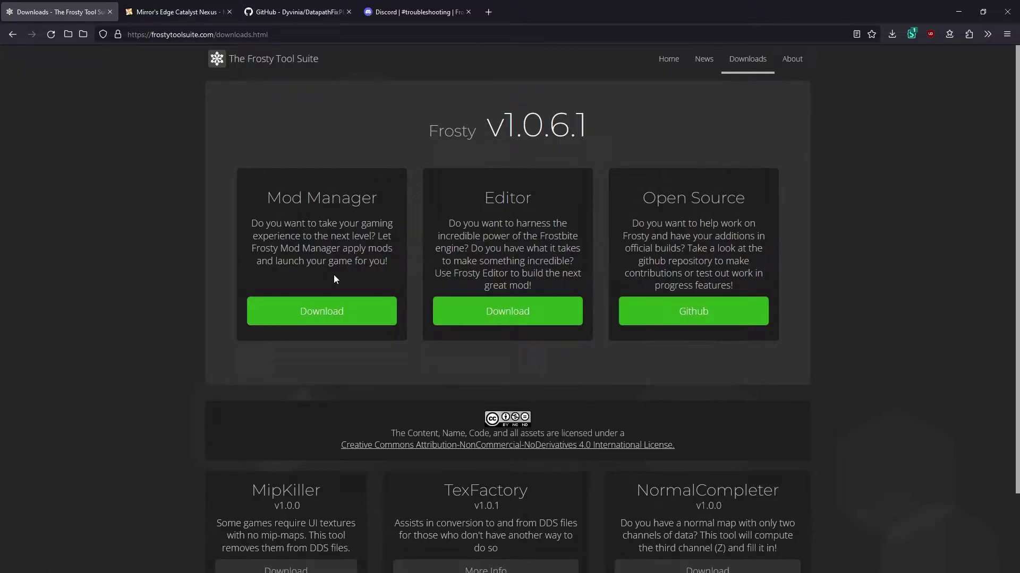
left_click(343, 314)
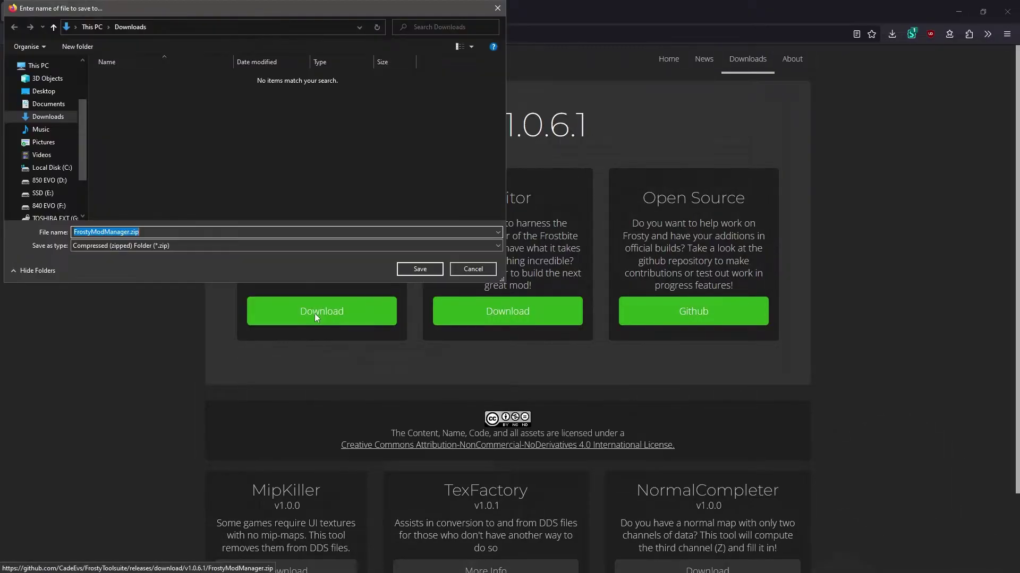
left_click(419, 270)
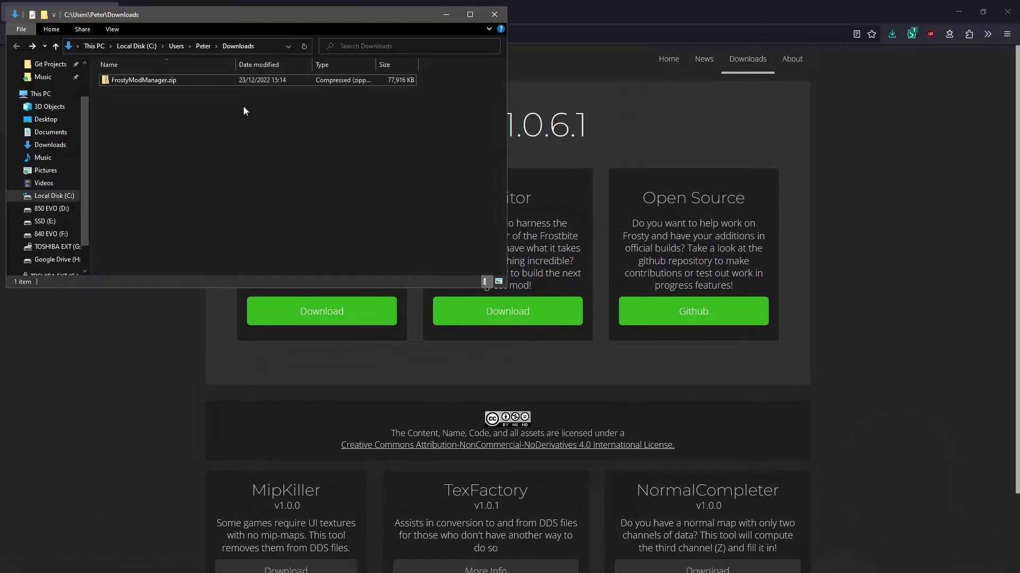
- Extract all of FrostyModManager.zip in the Downloads folder and open the extracted FrostyModManager folder
right_click(190, 81)
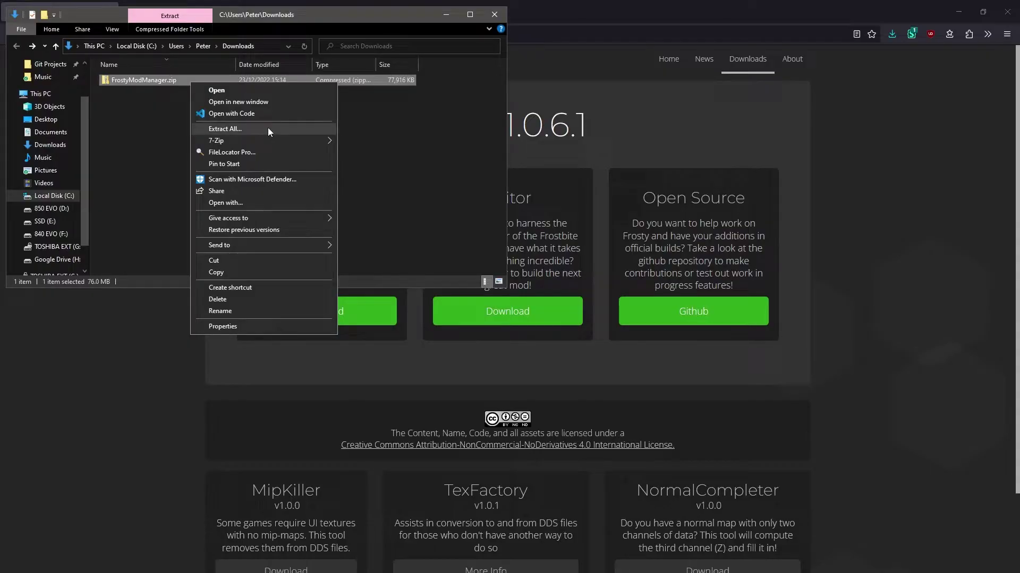
left_click(269, 129)
left_click(610, 401)
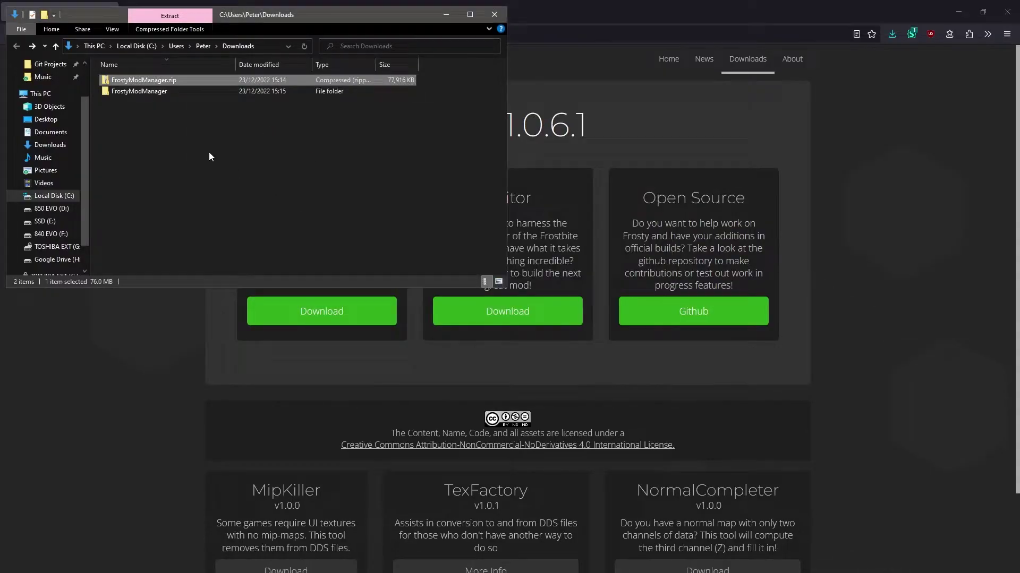
double_click(145, 92)
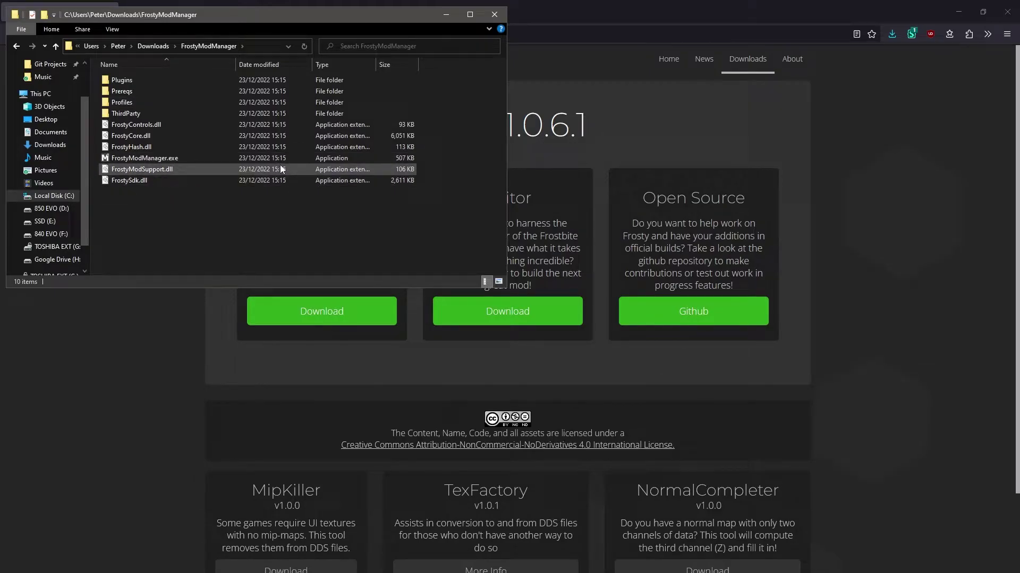
- Check the prerequisite installers in the Prereqs folder and return to the FrostyModManager folder
double_click(164, 90)
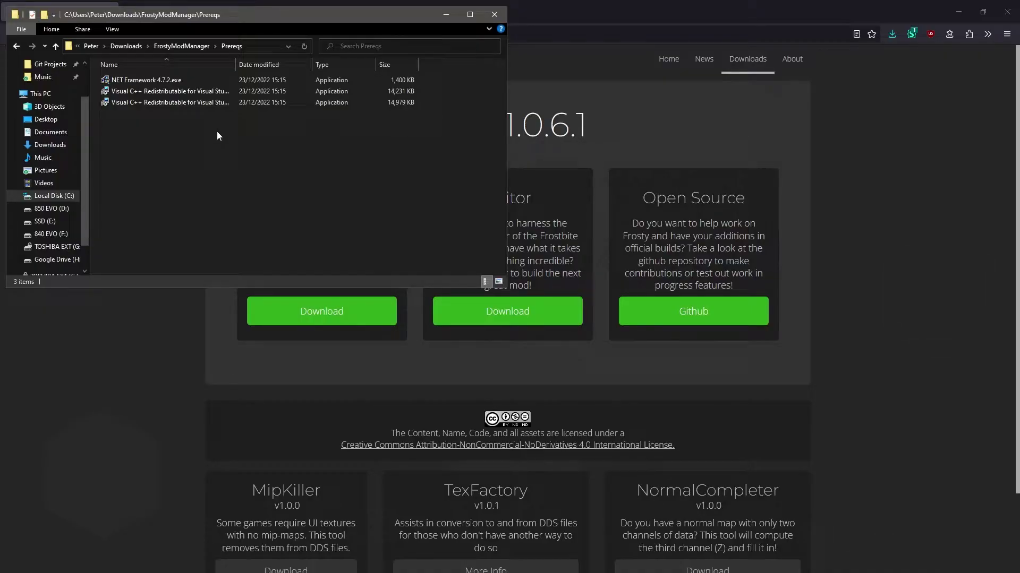
key("BackSpace")
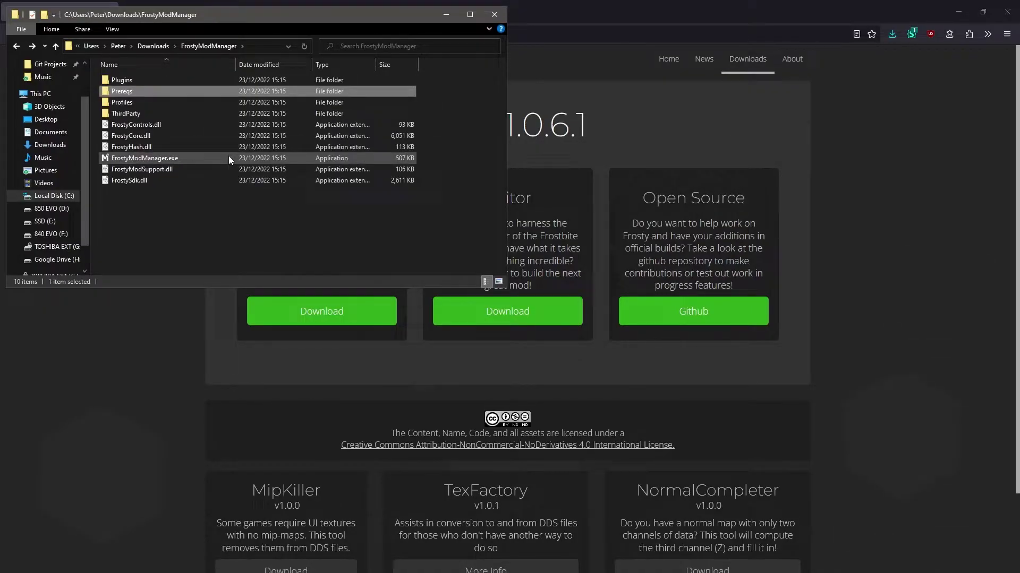
- Launch FrostyModManager.exe, choosing to run it anyway despite the Windows SmartScreen block
double_click(223, 158)
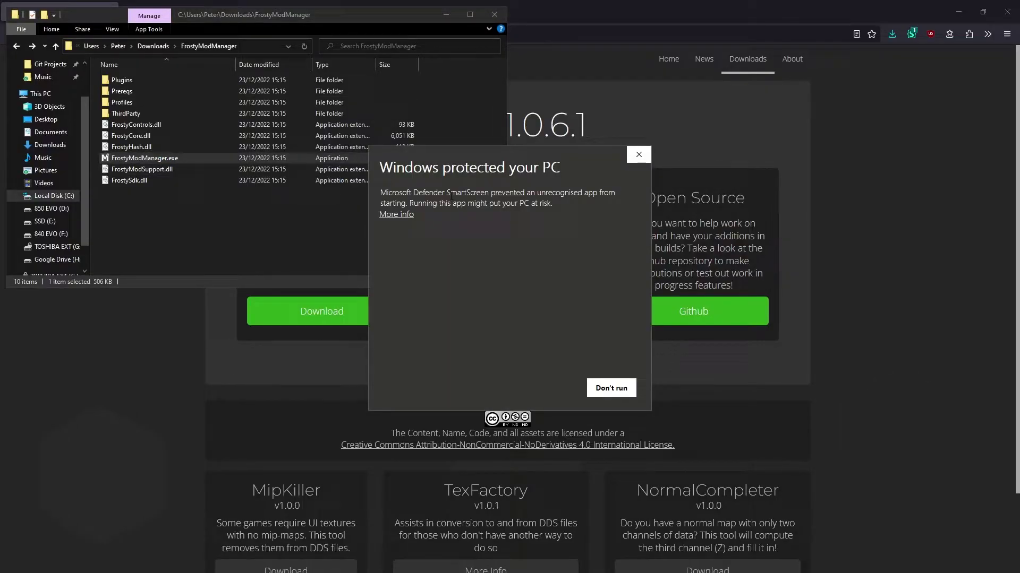
left_click(402, 214)
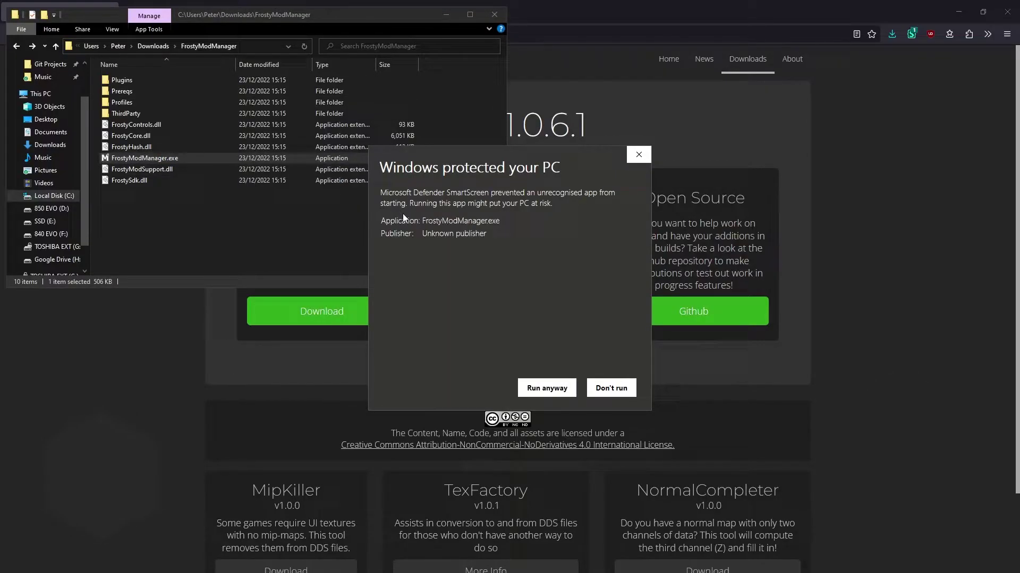
left_click(561, 393)
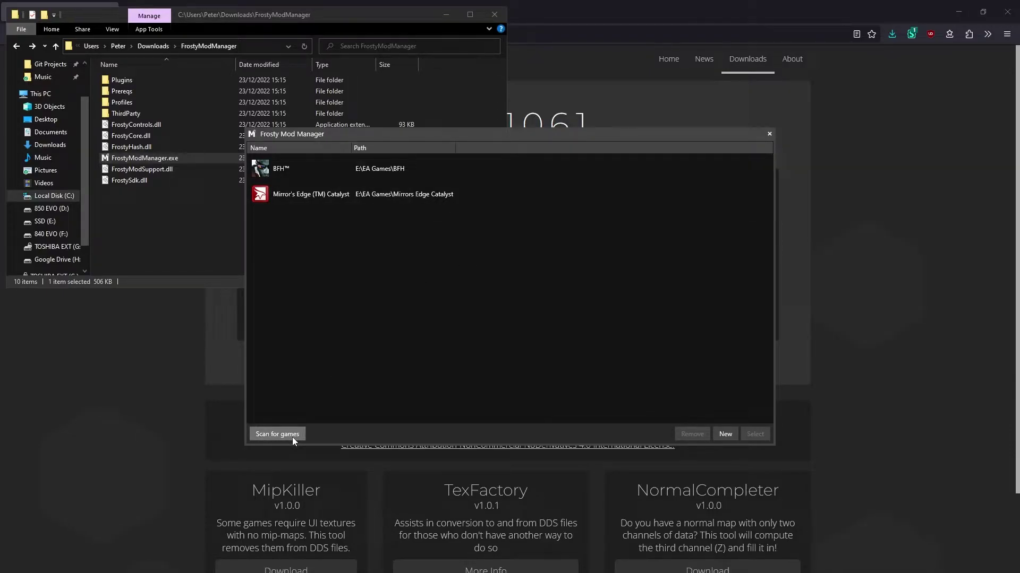
- Remove the BFH and Mirror's Edge Catalyst configurations from the game list and confirm each deletion
left_click(359, 170)
left_click(691, 434)
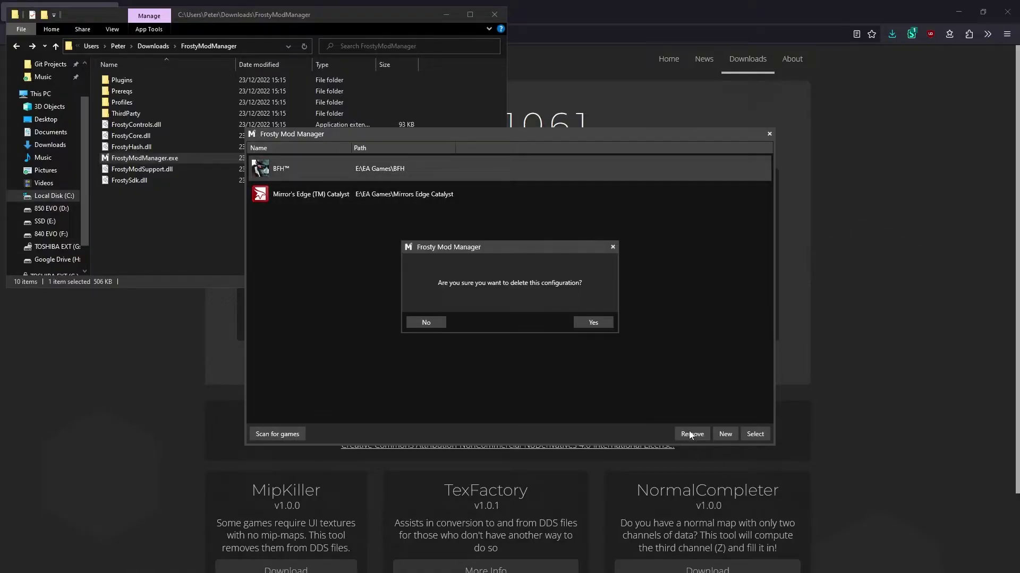
left_click(590, 324)
left_click(692, 434)
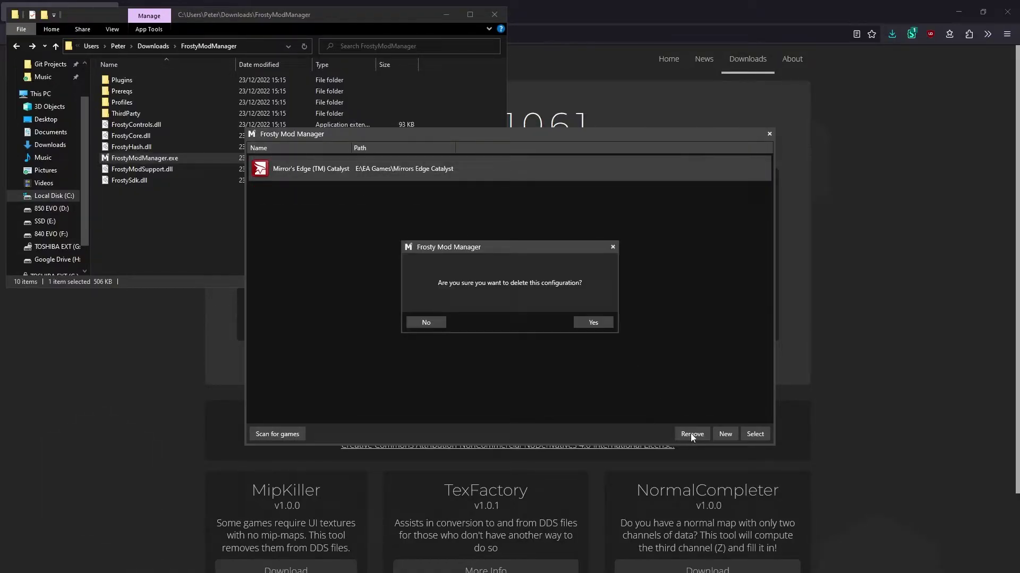
left_click(592, 322)
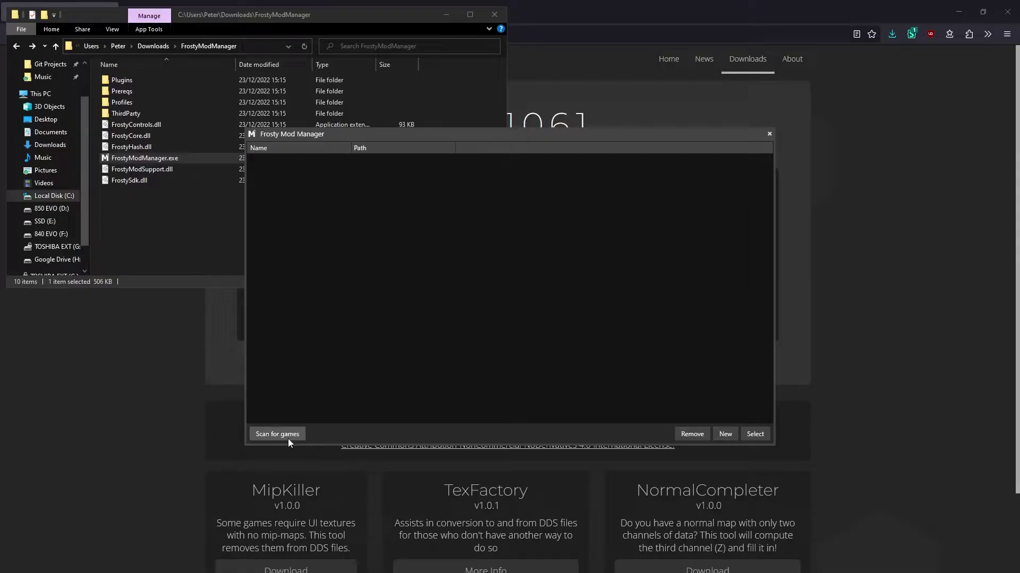
- Scan for installed games and select the Mirror's Edge Catalyst entry
left_click(288, 439)
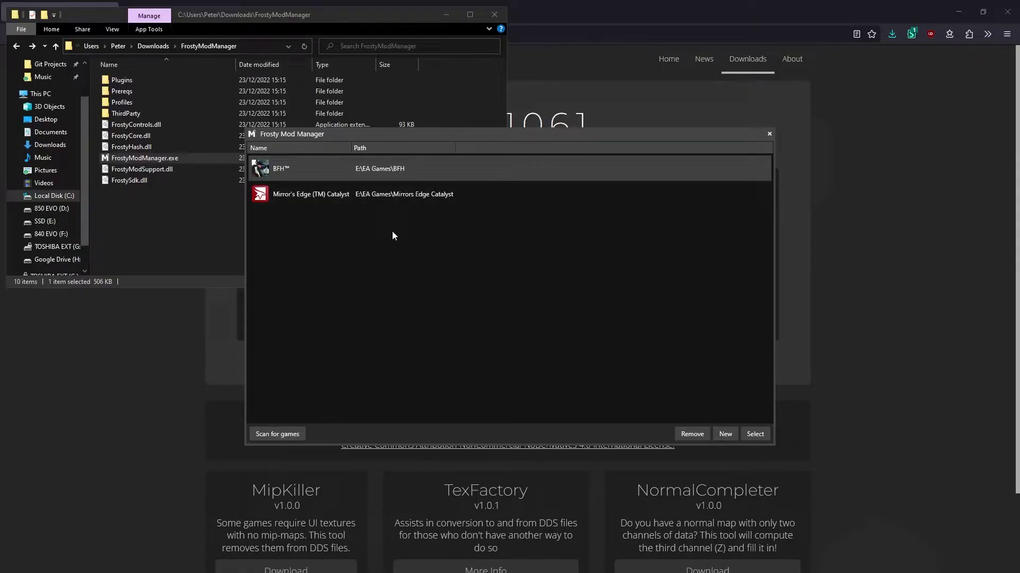
left_click(397, 195)
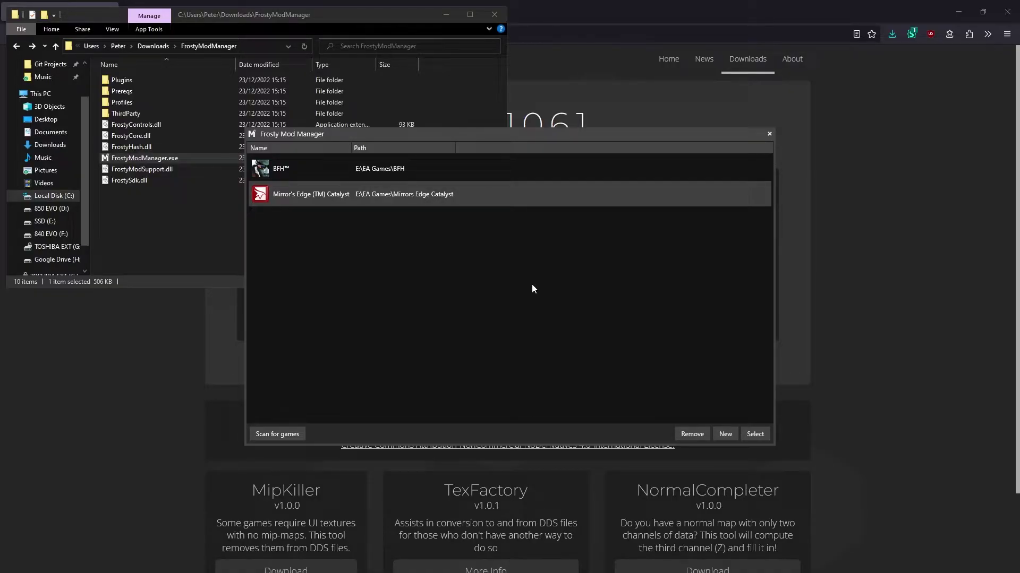
- Start a new game configuration and get the Mirror's Edge Catalyst install folder path by opening that folder from the EA app
left_click(725, 435)
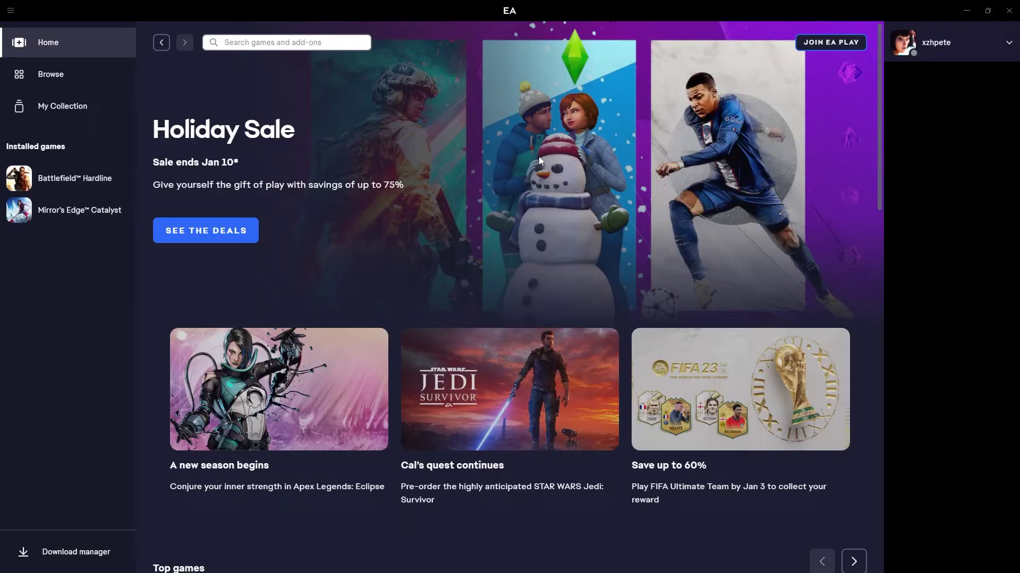
left_click(67, 212)
left_click(472, 329)
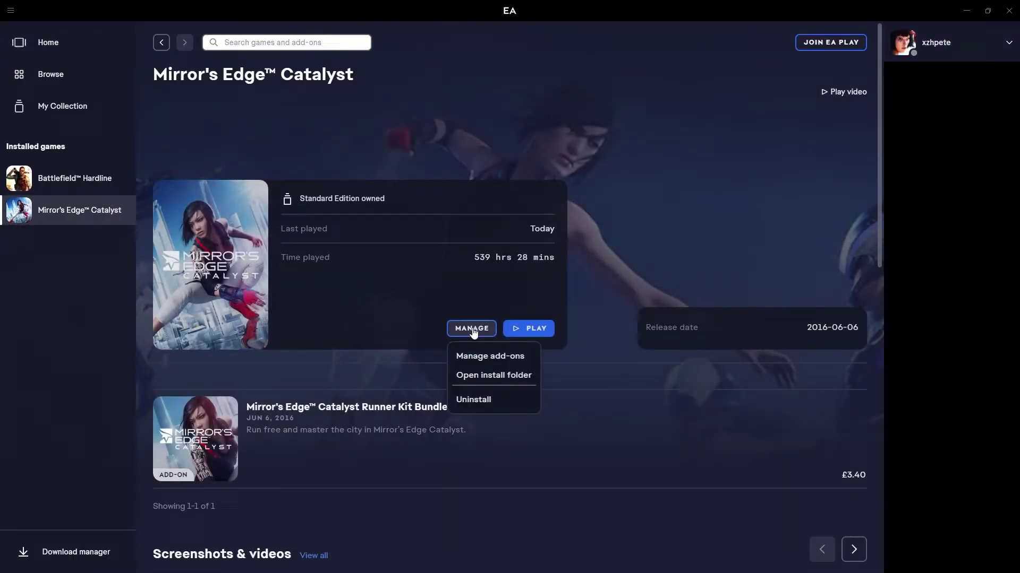
left_click(494, 376)
left_click(286, 63)
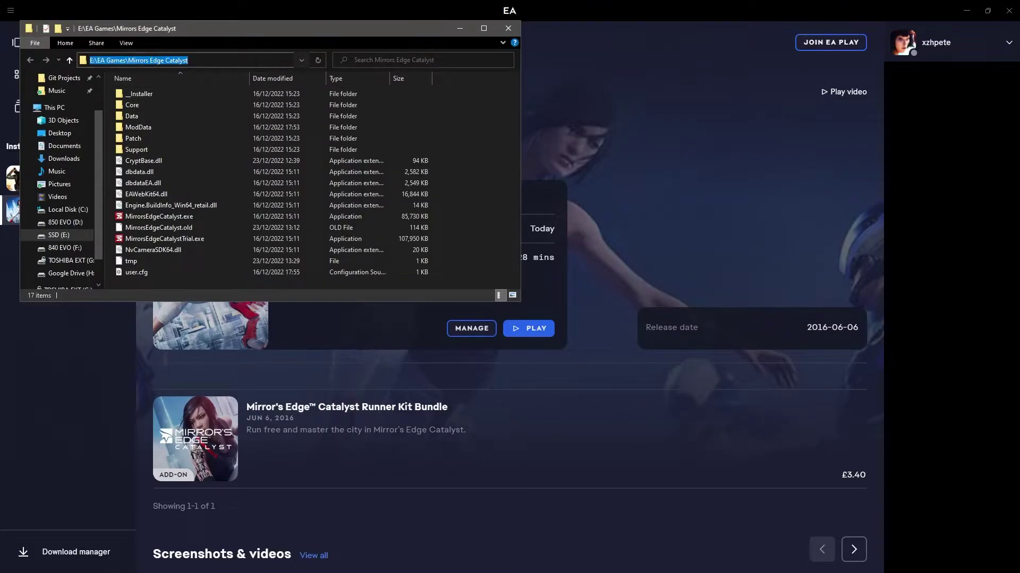
left_click(508, 28)
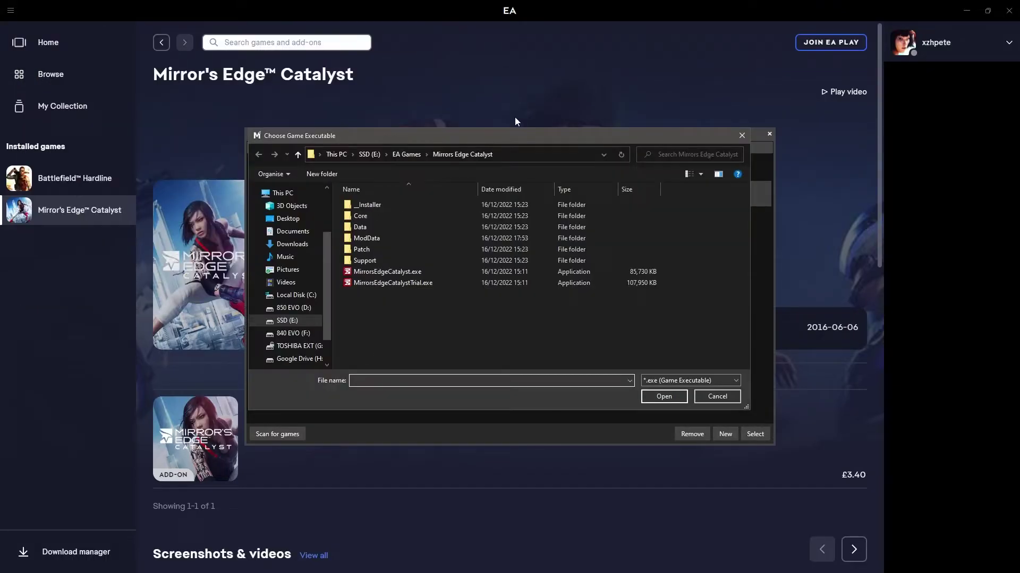
- Try to add MirrorsEdgeCatalyst.exe from E:\EA Games\Mirrors Edge Catalyst as a new game configuration
left_click(511, 154)
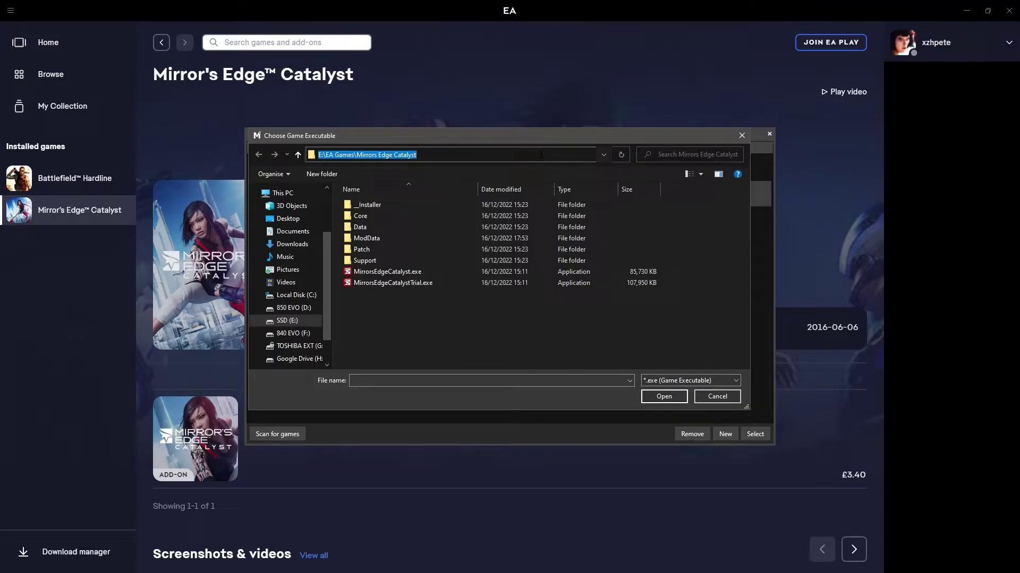
left_click(522, 153)
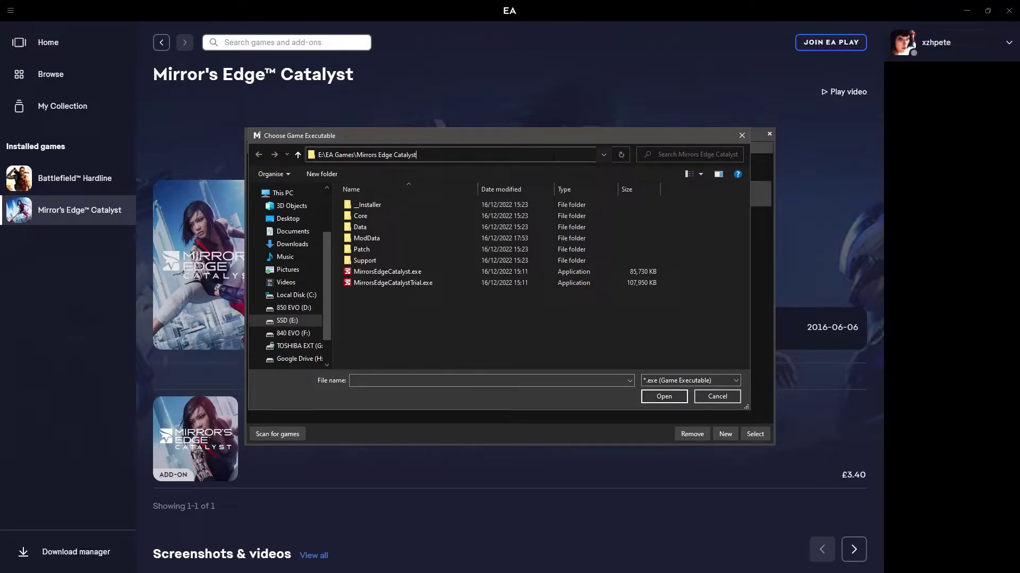
key("Return")
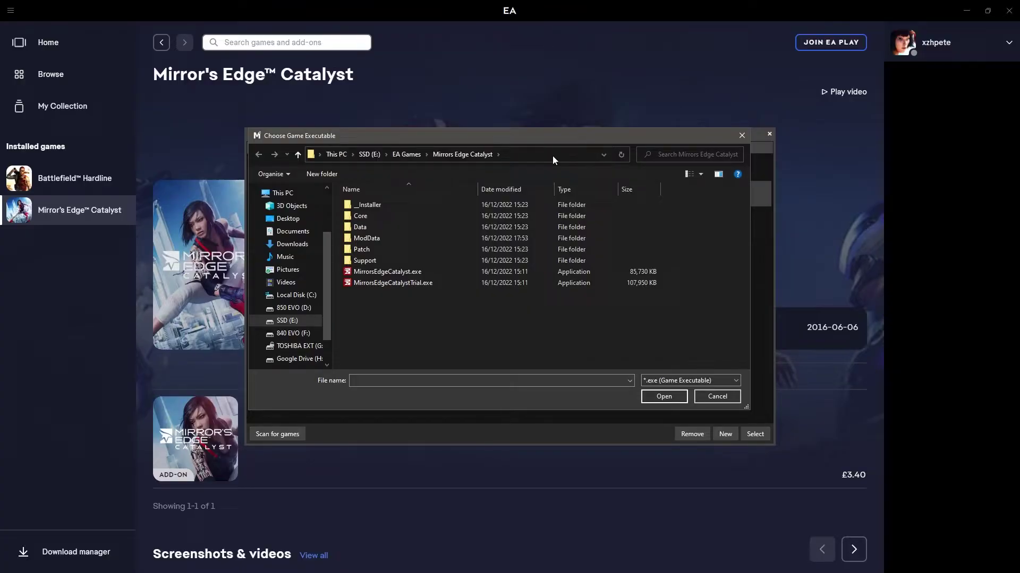
left_click(416, 272)
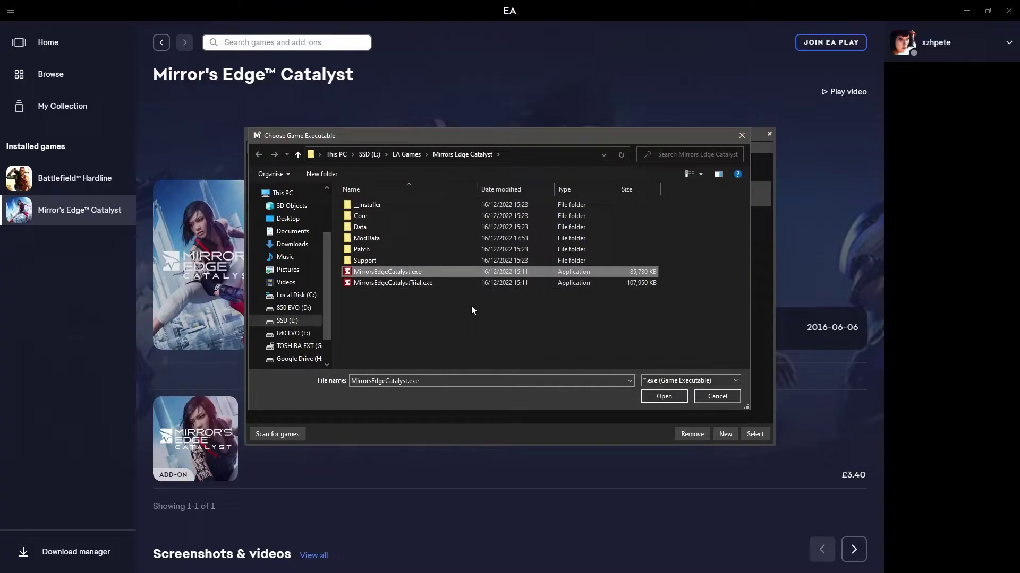
left_click(674, 398)
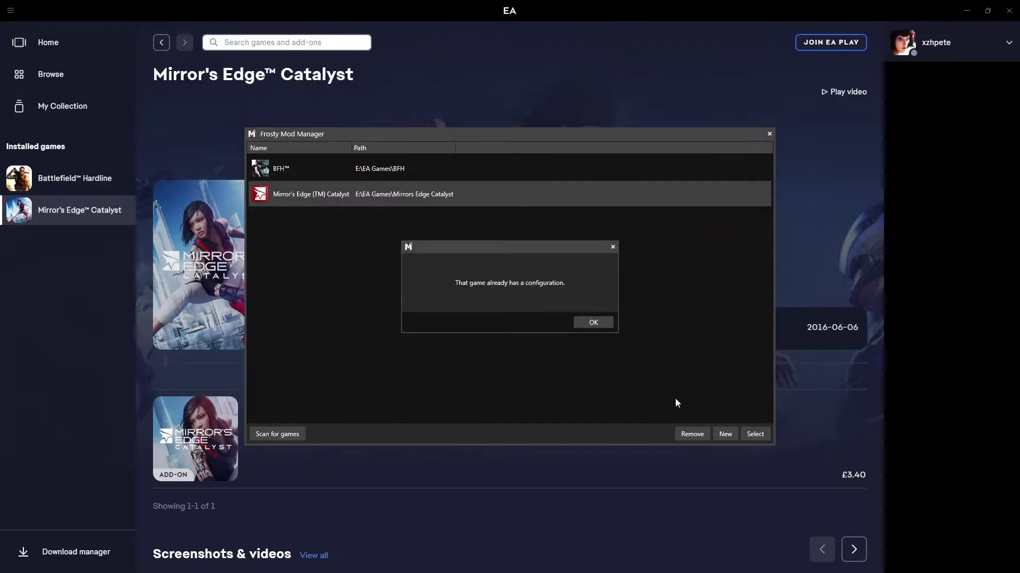
left_click(599, 322)
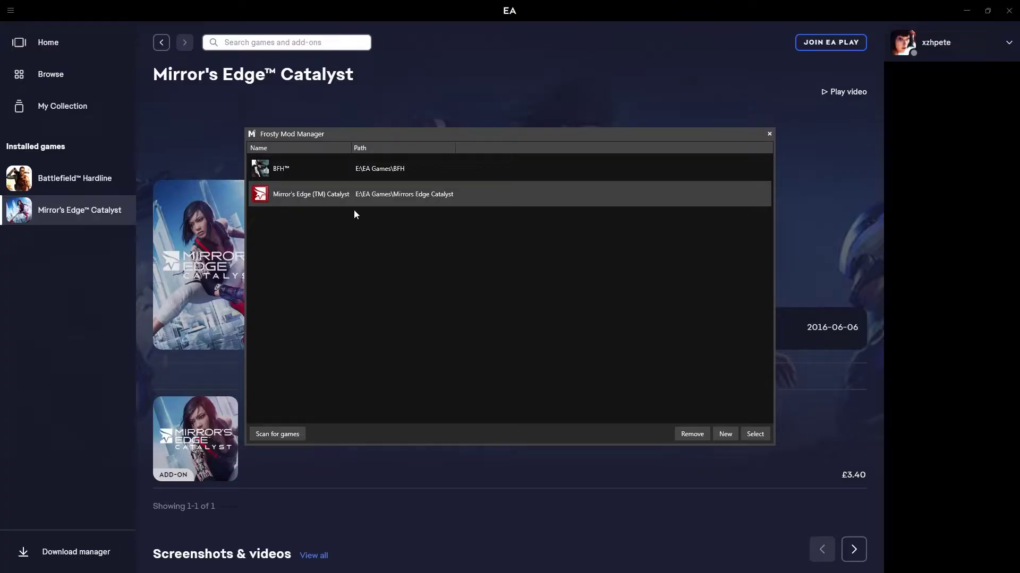
- Load the selected Mirror's Edge Catalyst configuration in Frosty Mod Manager
left_click(754, 434)
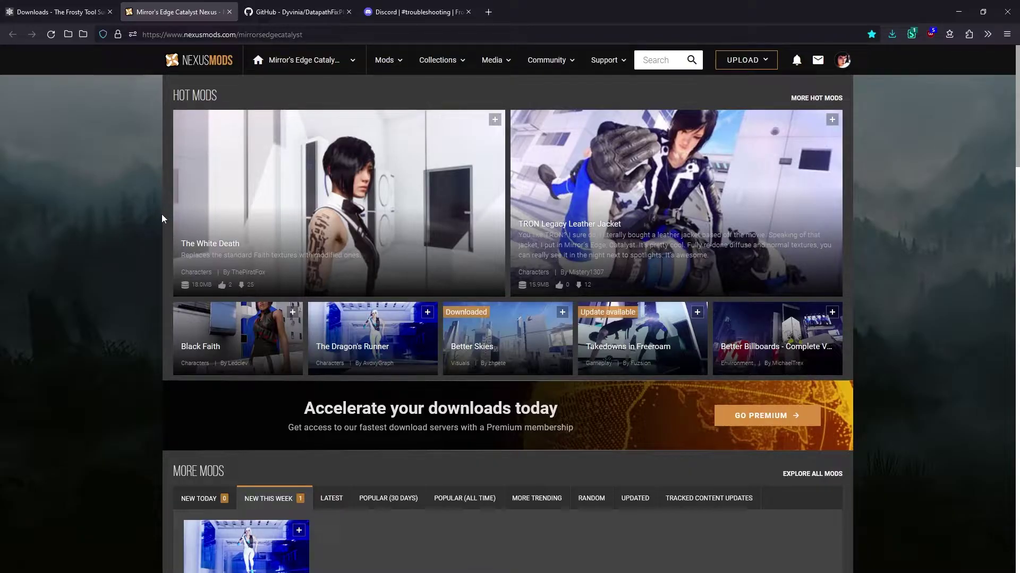
- On the Mirror's Edge Catalyst Nexus Mods page, search for "loading" and open the Better Loading Screens mod
key("/")
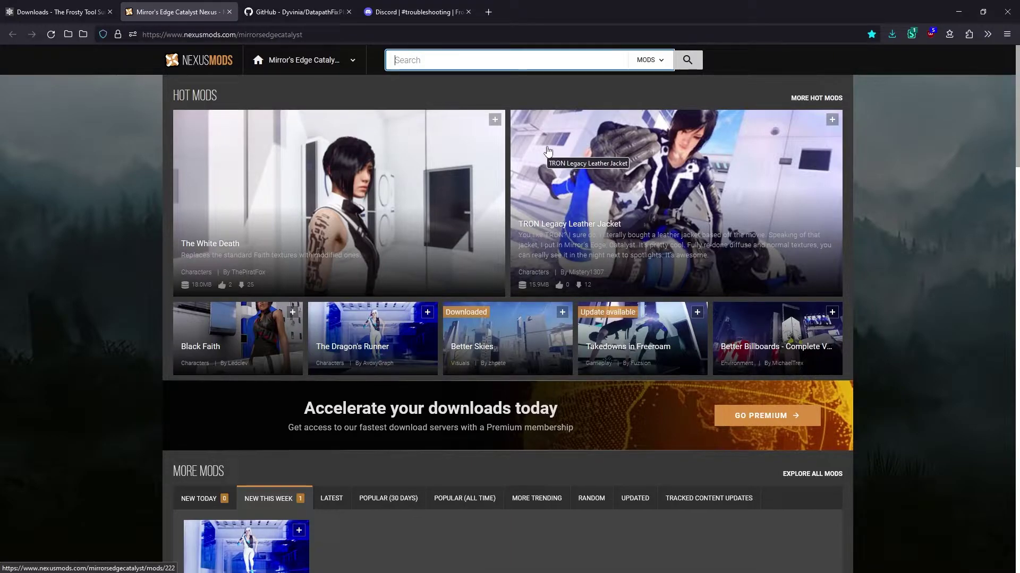
type("loading")
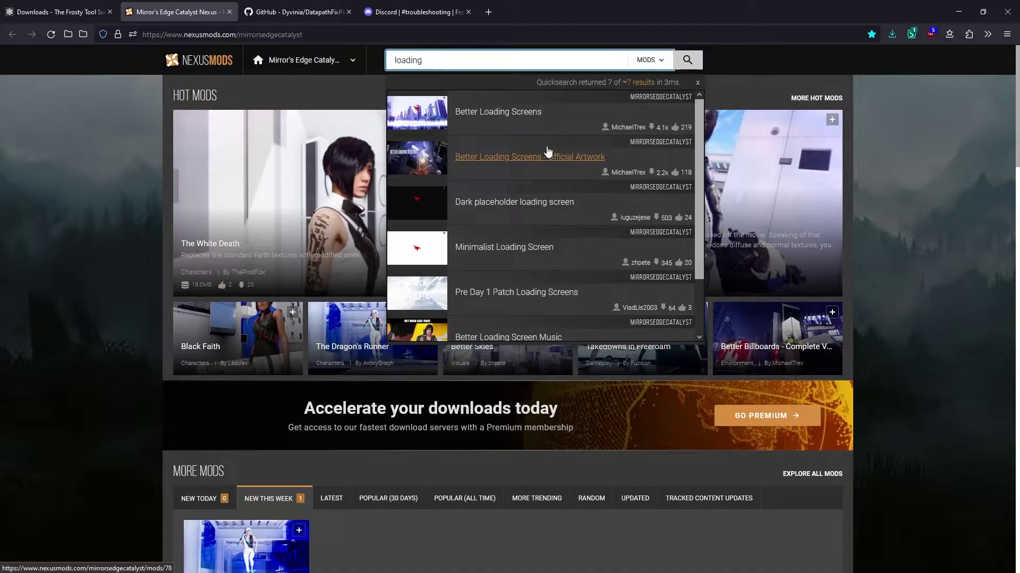
left_click(525, 113)
- Examine the Better Loading Screens description and expand its requirements
scroll(405, 334, "down", 5)
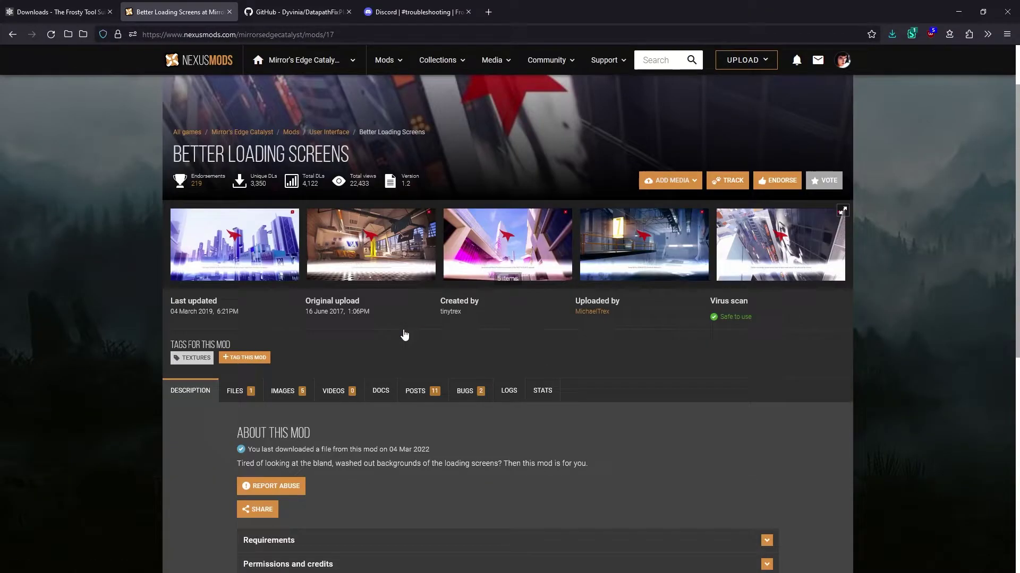
scroll(477, 329, "down", 1)
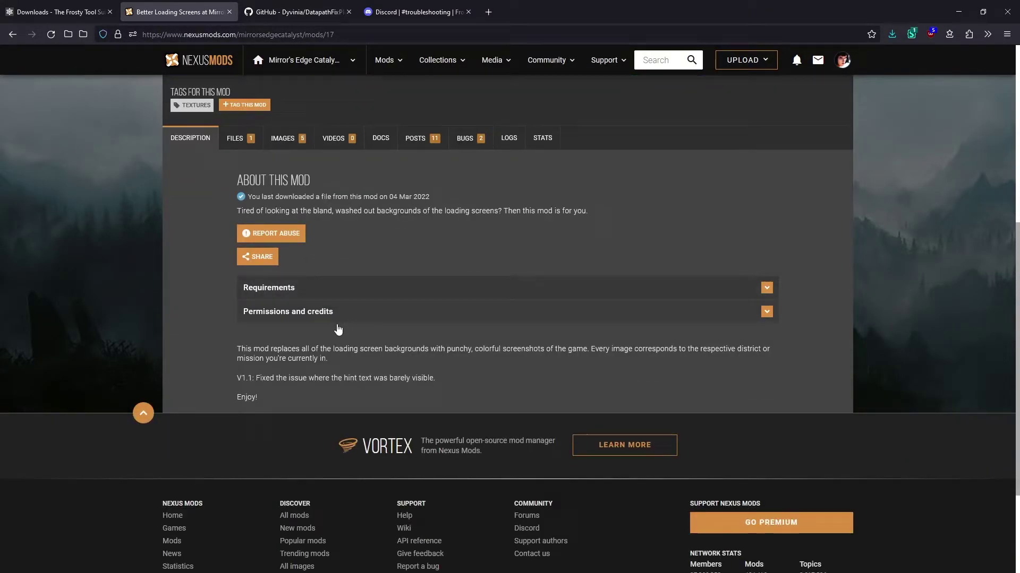
left_click(371, 287)
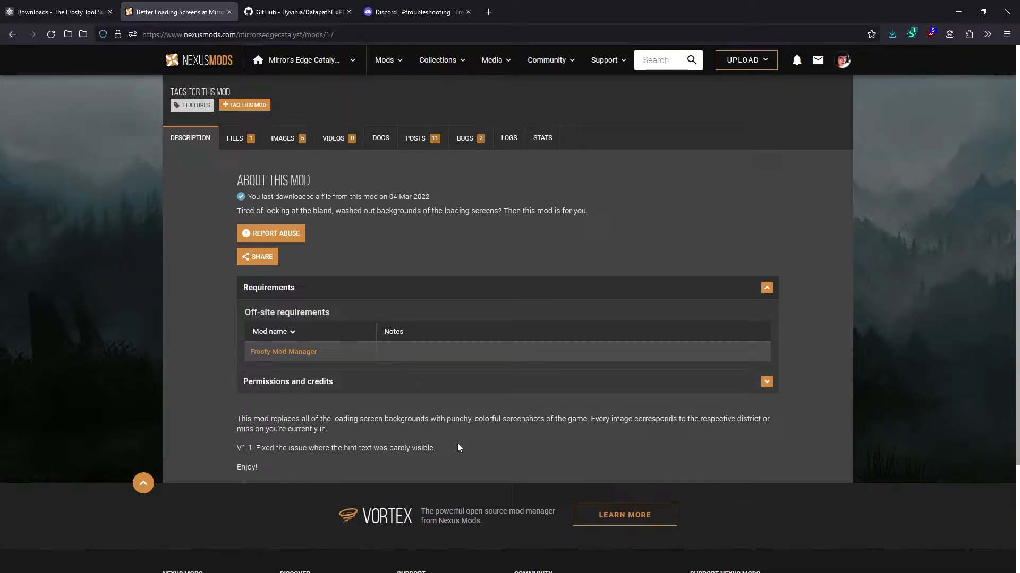
- Start a manual download of the Better Loading Screens version 1.2 file using the free slow download
left_click(247, 140)
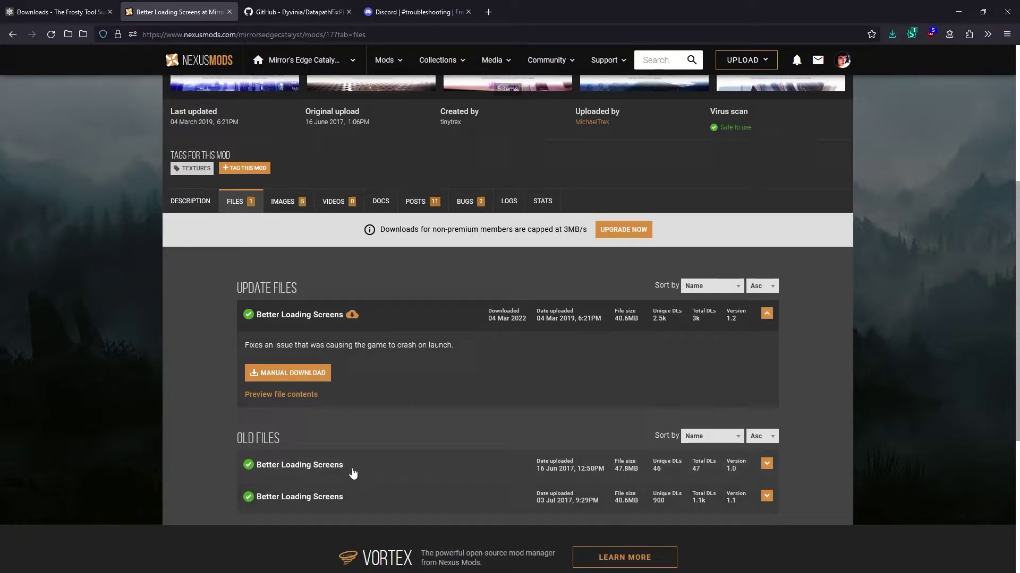
left_click(302, 374)
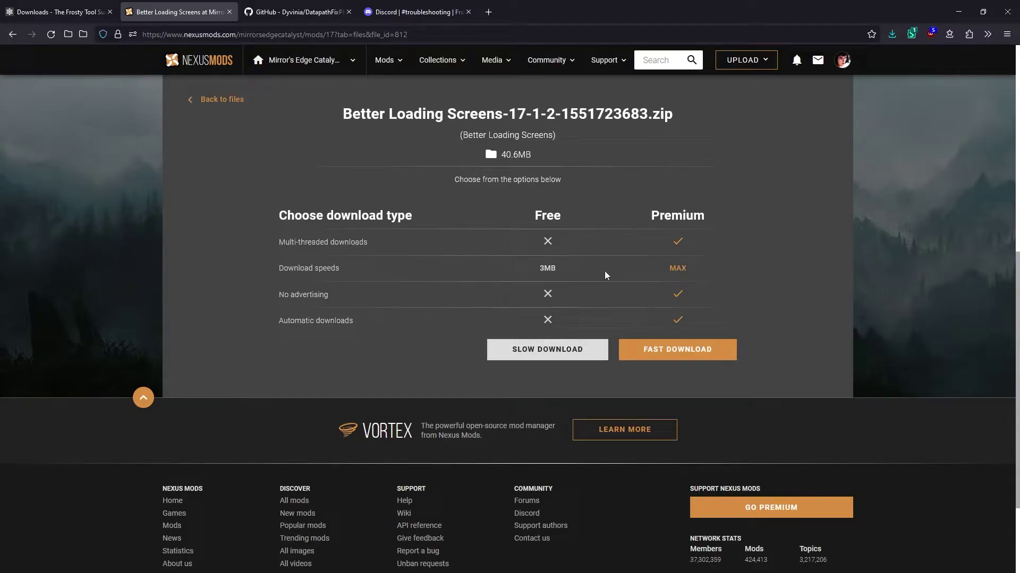
left_click(570, 352)
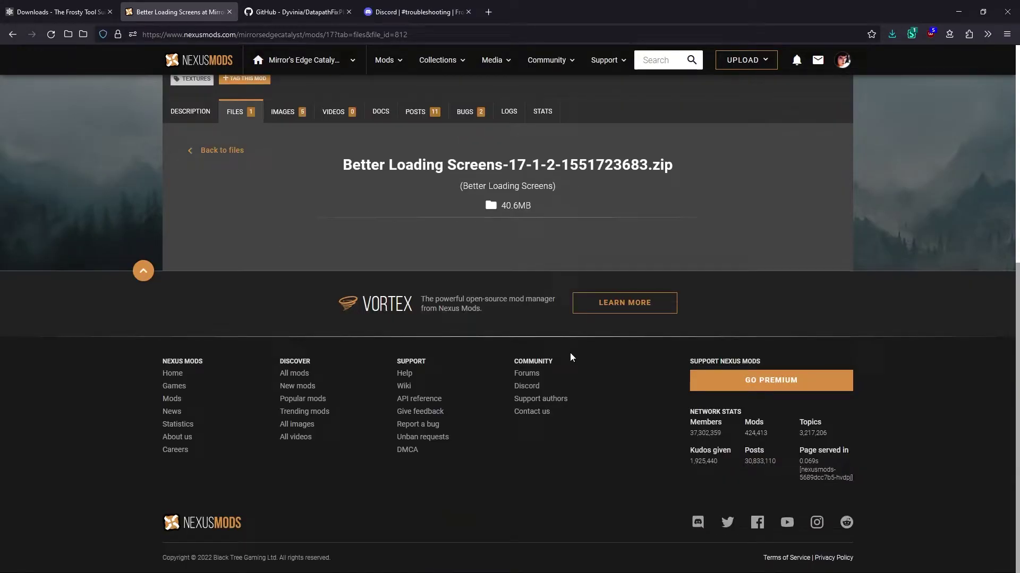
- Search the Mirror's Edge Catalyst mods for "MAGrope" and open the MAGrope Plus mod page
left_click(655, 61)
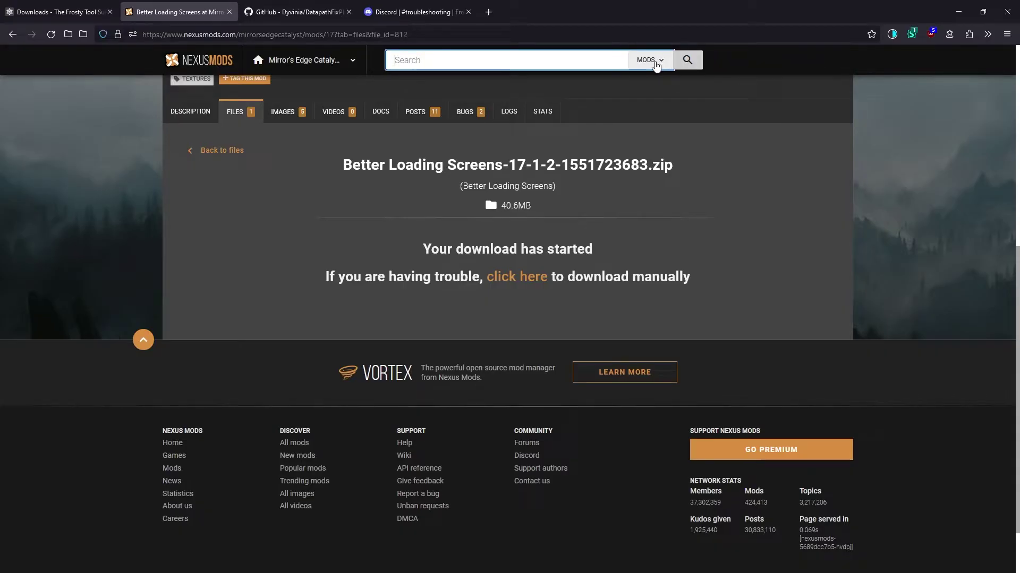
type("MAGrope")
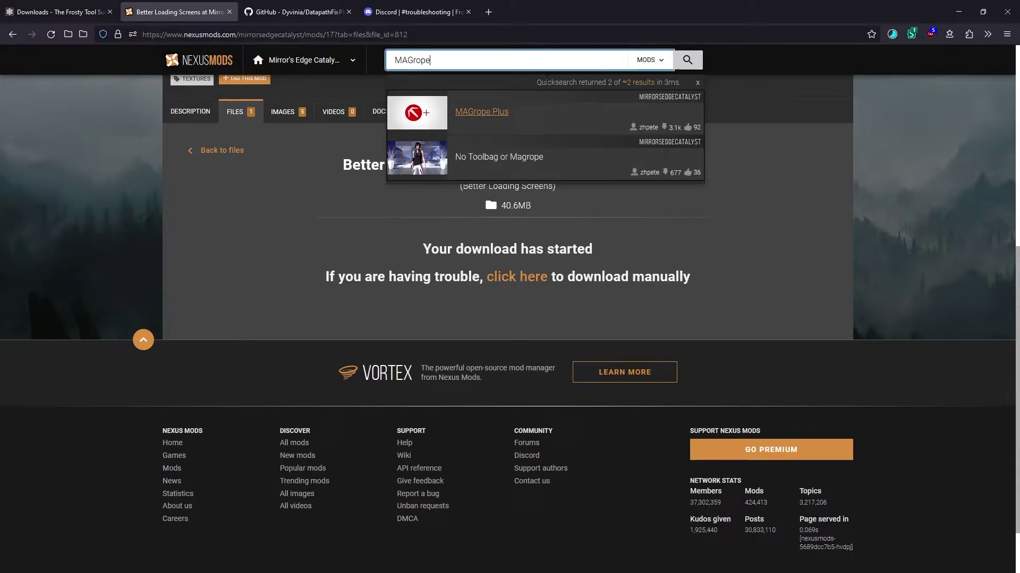
left_click(483, 110)
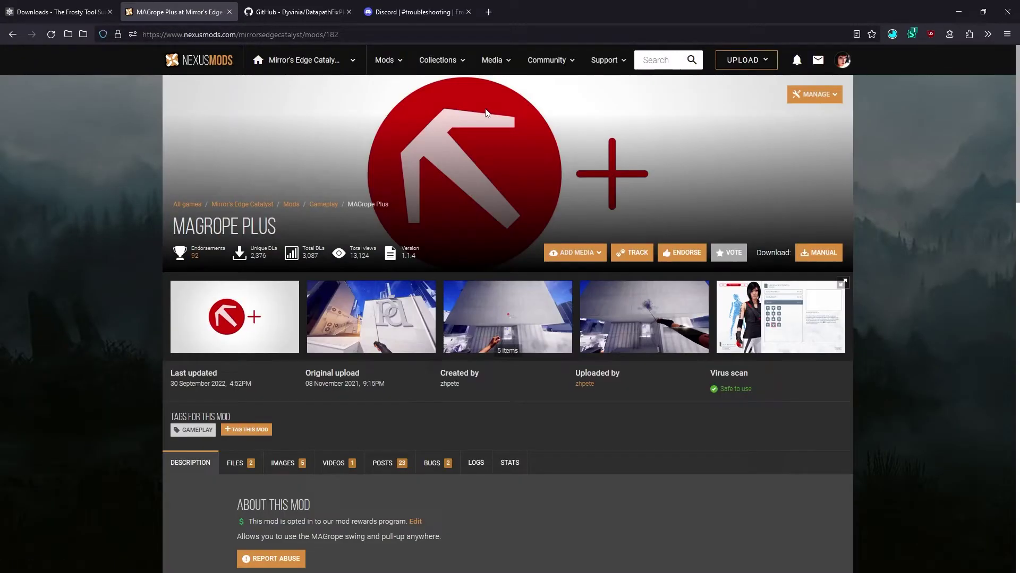
- Examine the MAGrope Plus description and expand its requirements
scroll(473, 248, "down", 9)
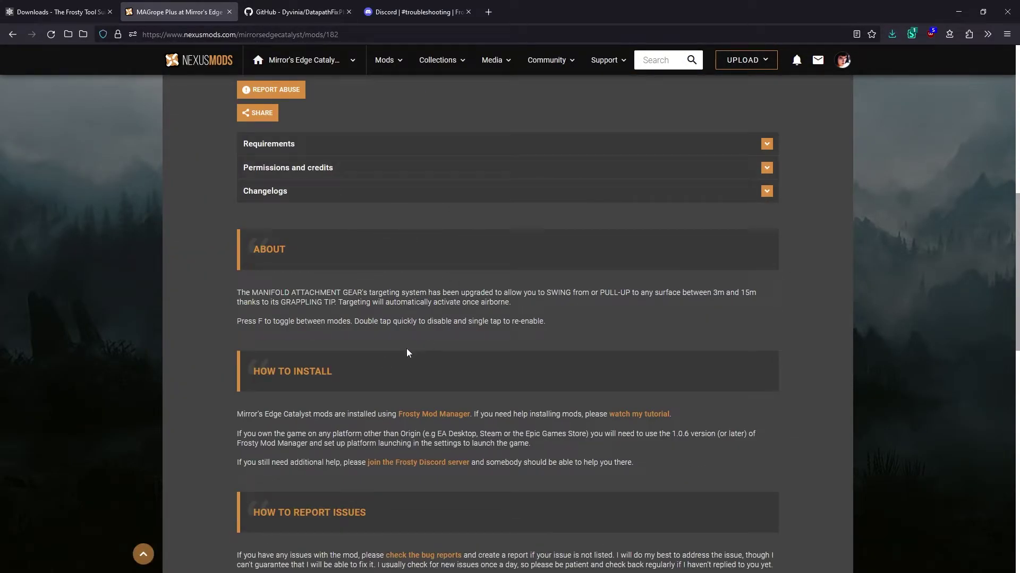
scroll(407, 348, "up", 1)
left_click(474, 217)
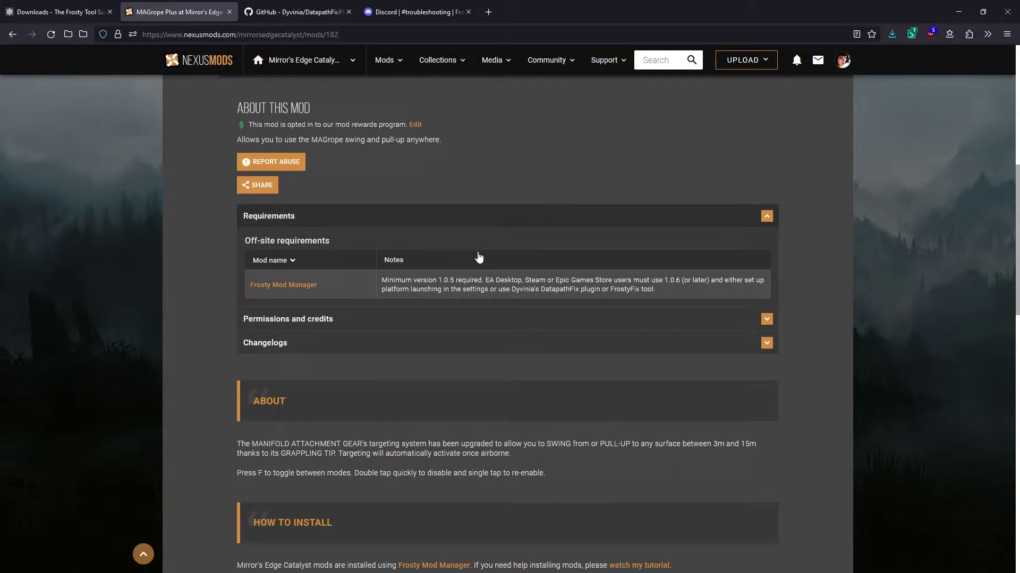
scroll(451, 259, "up", 1)
scroll(403, 221, "up", 1)
- Manually download the MAGrope Plus version 1.1.4 main file with the free slow download and save it to Downloads
left_click(238, 206)
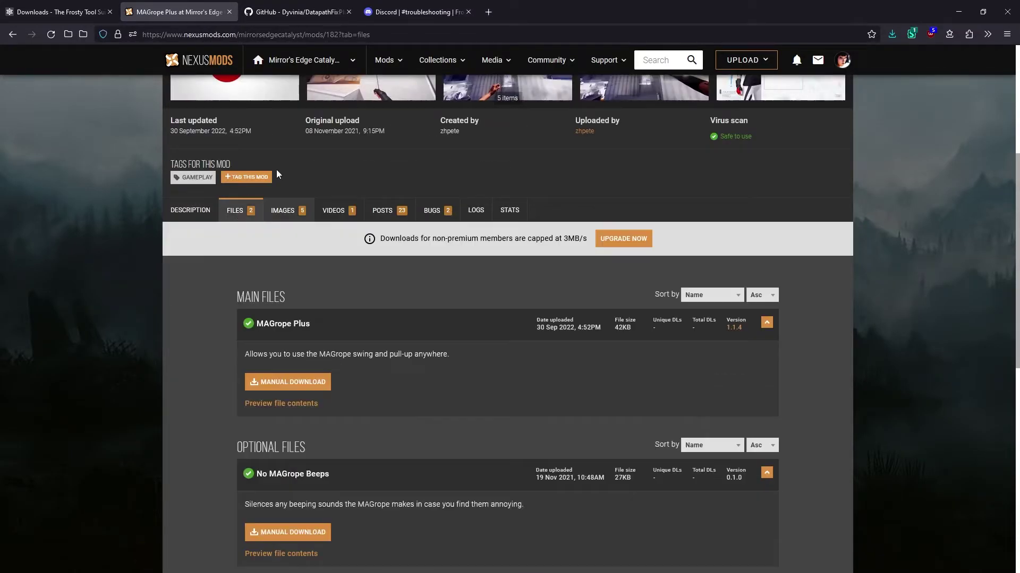
scroll(296, 319, "down", 2)
left_click(298, 280)
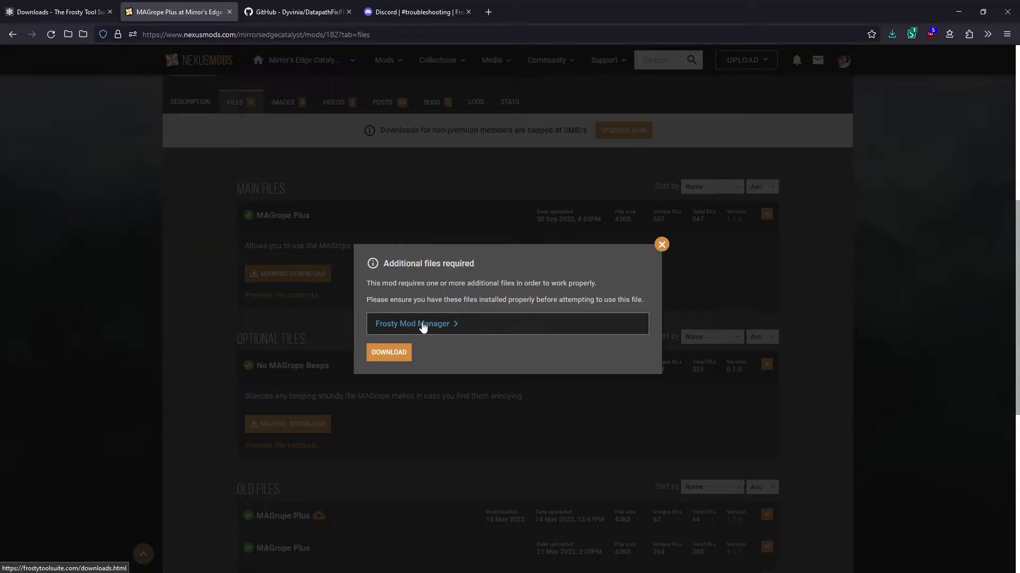
left_click(394, 356)
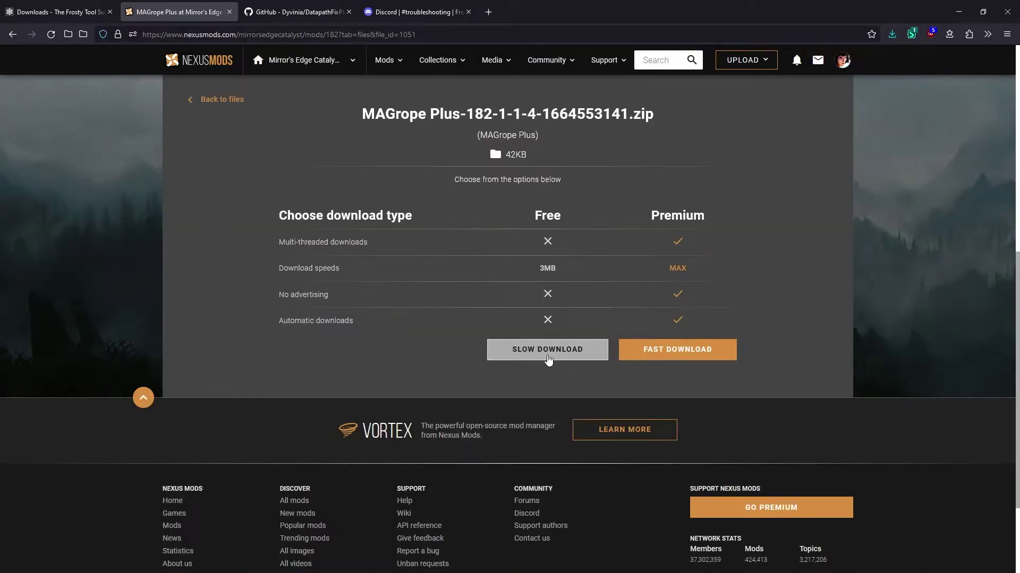
left_click(547, 350)
left_click(419, 268)
- Switch to File Explorer and examine the contents of the downloaded MAGrope Plus and Better Loading Screens zip archives
key("alt+Tab")
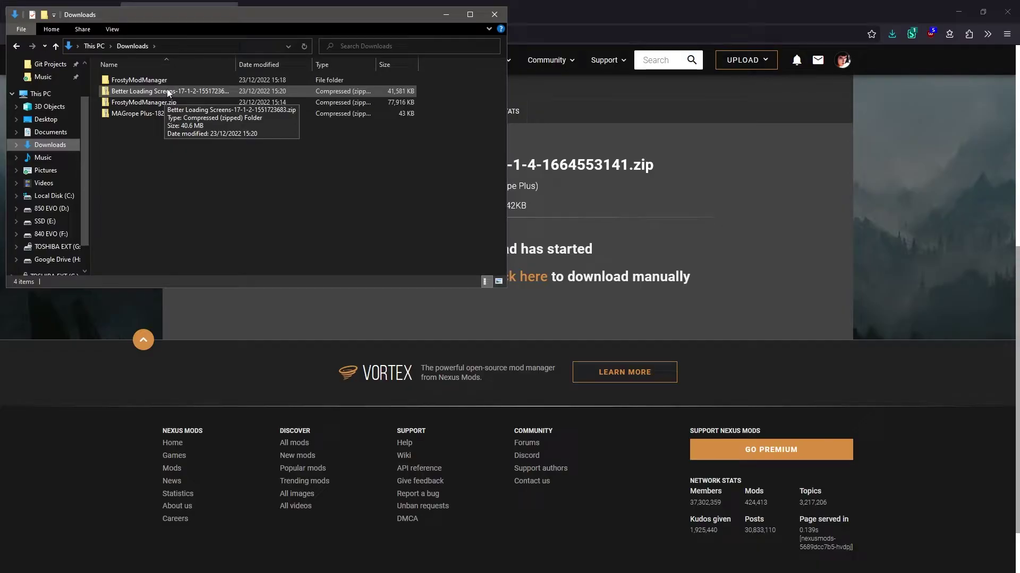
left_click(167, 115)
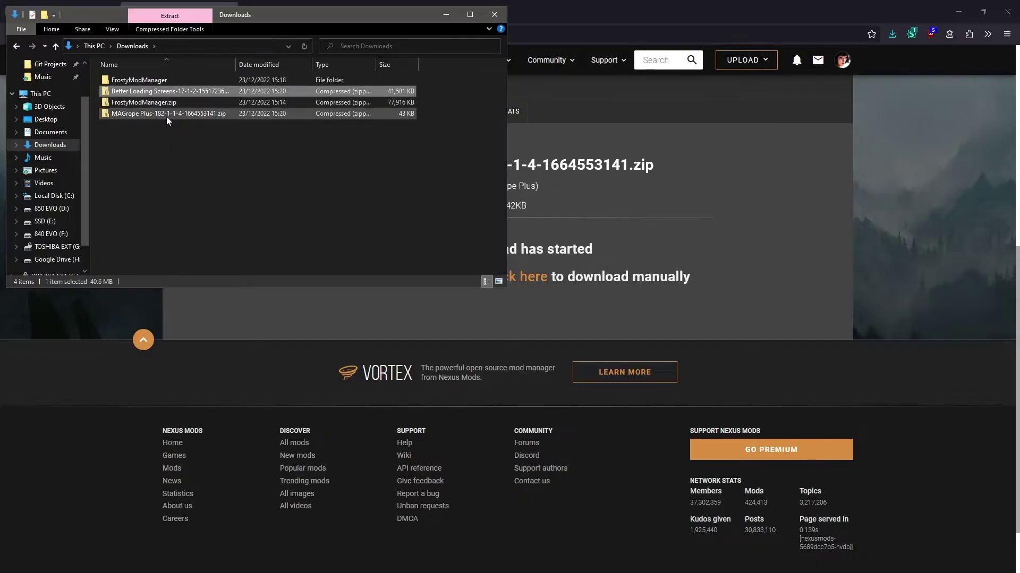
double_click(194, 115)
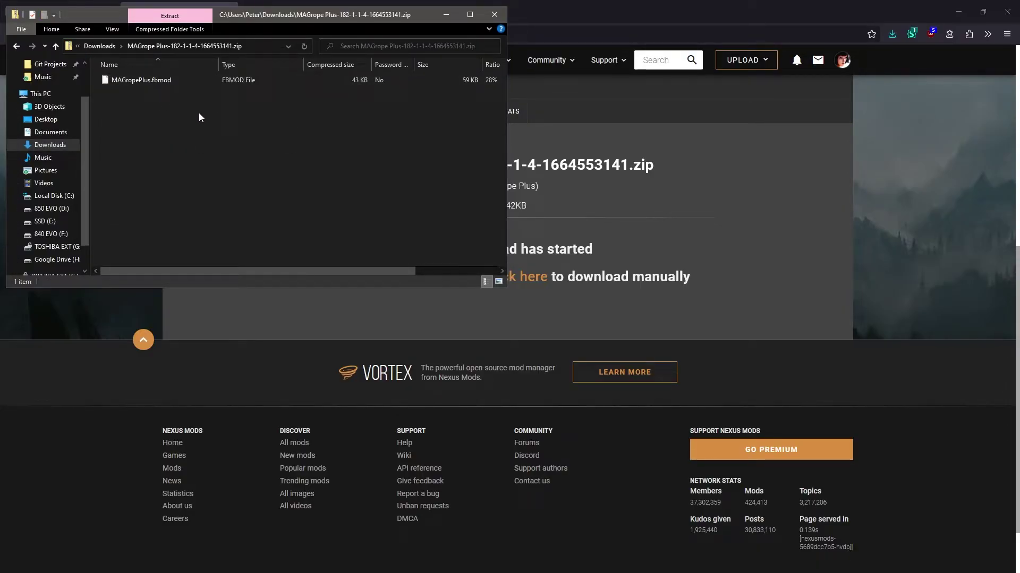
left_click(170, 82)
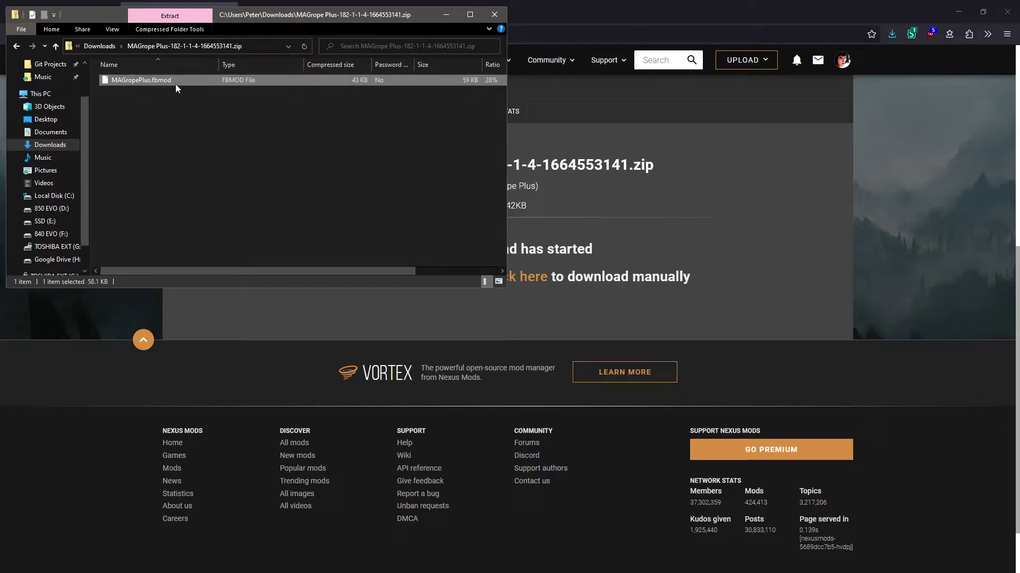
key("alt+Left")
double_click(155, 93)
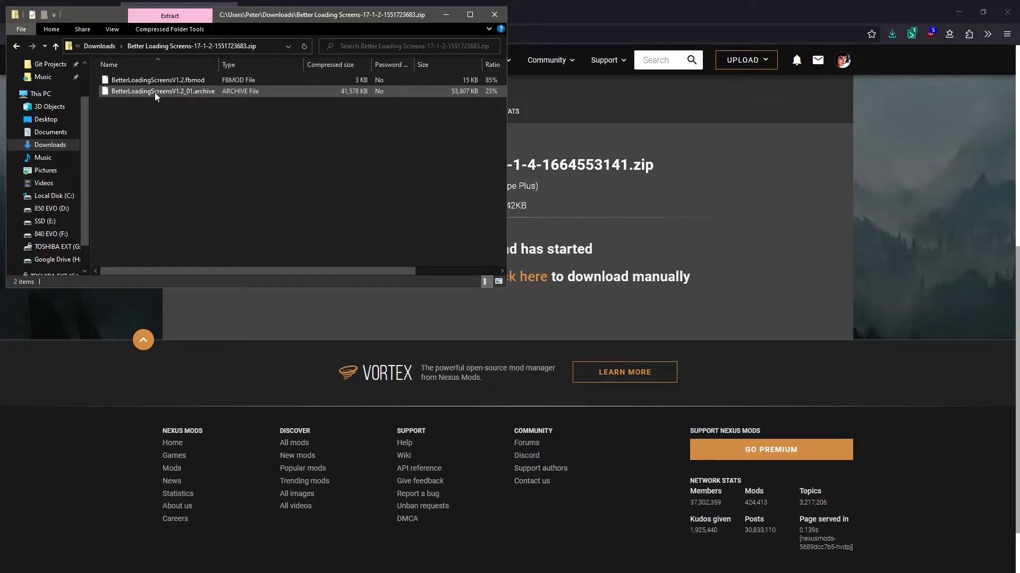
left_click(196, 80)
left_click(208, 91)
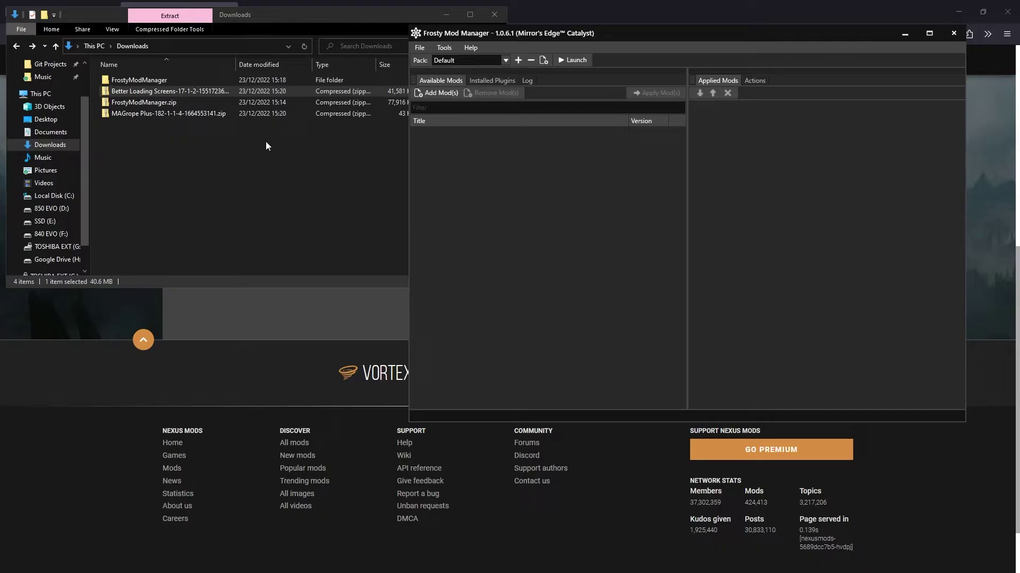
- Import the Better Loading Screens and MAGrope Plus zip archives from Downloads into Frosty Mod Manager's available mods
left_click_drag(265, 142, 483, 168)
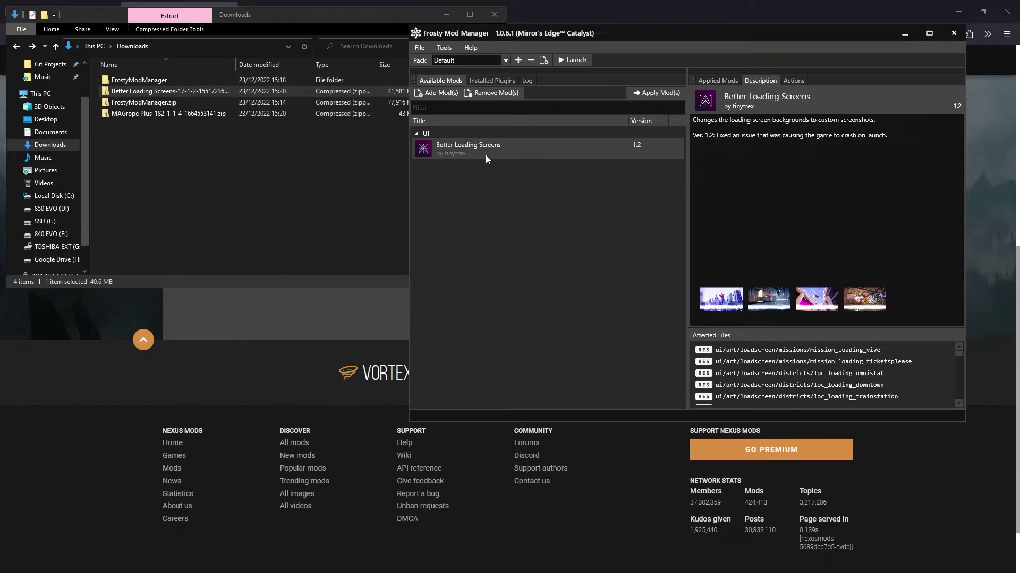
left_click(450, 95)
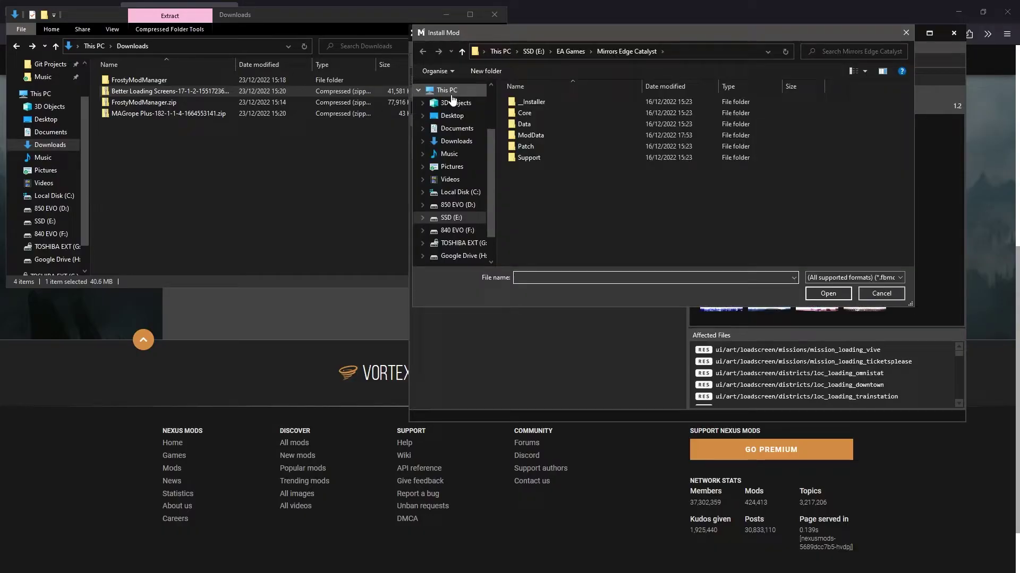
left_click(455, 141)
double_click(540, 135)
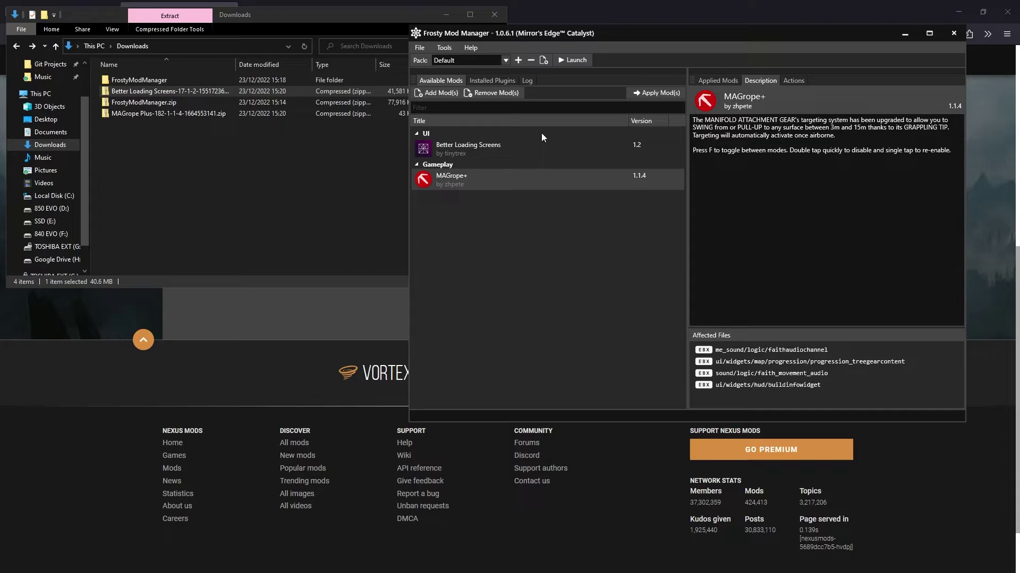
- Extract the MAGrope Plus zip archive into its own folder within Downloads
right_click(145, 113)
left_click(212, 158)
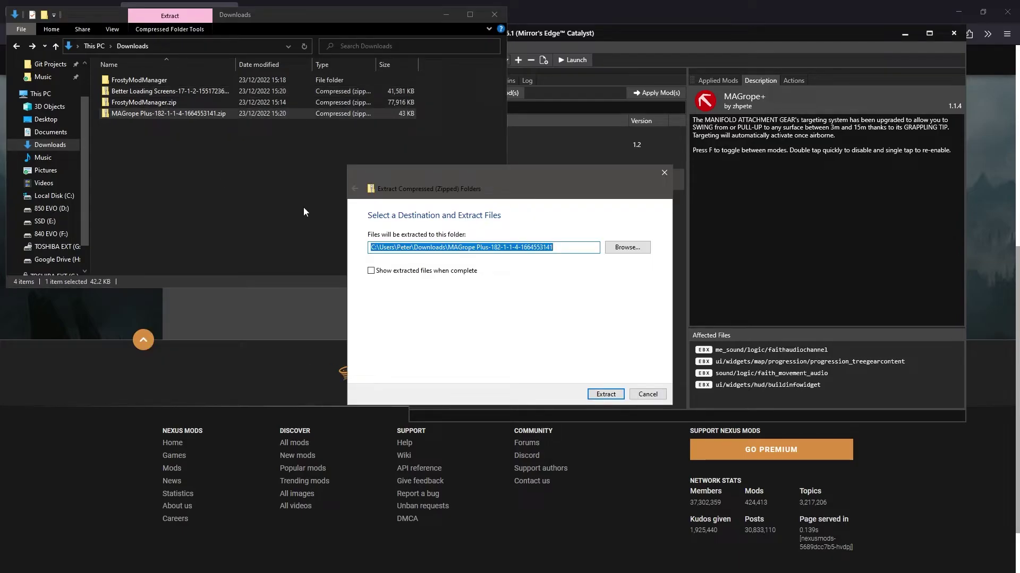
left_click(606, 394)
left_click(531, 239)
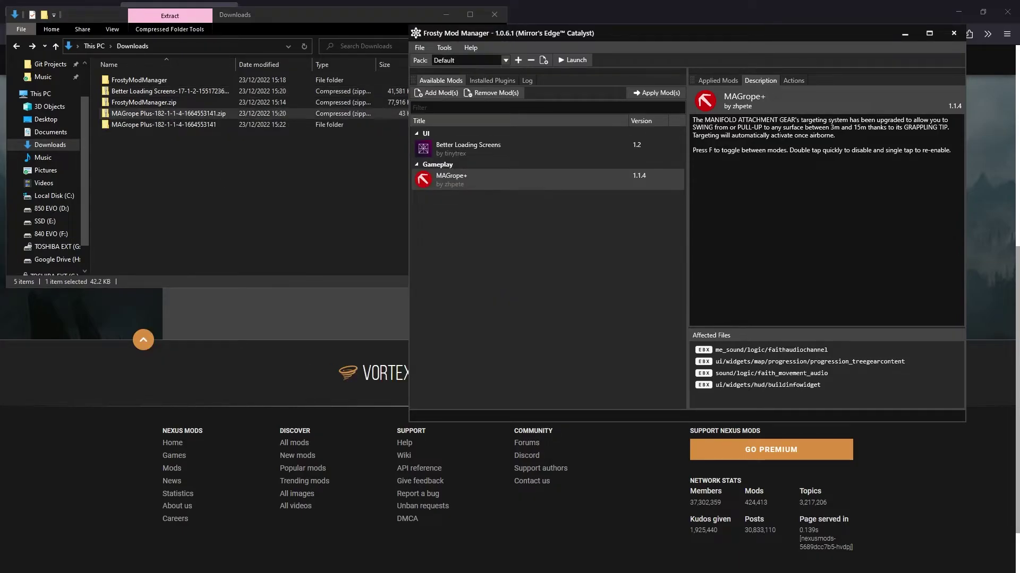
left_click(435, 97)
double_click(550, 113)
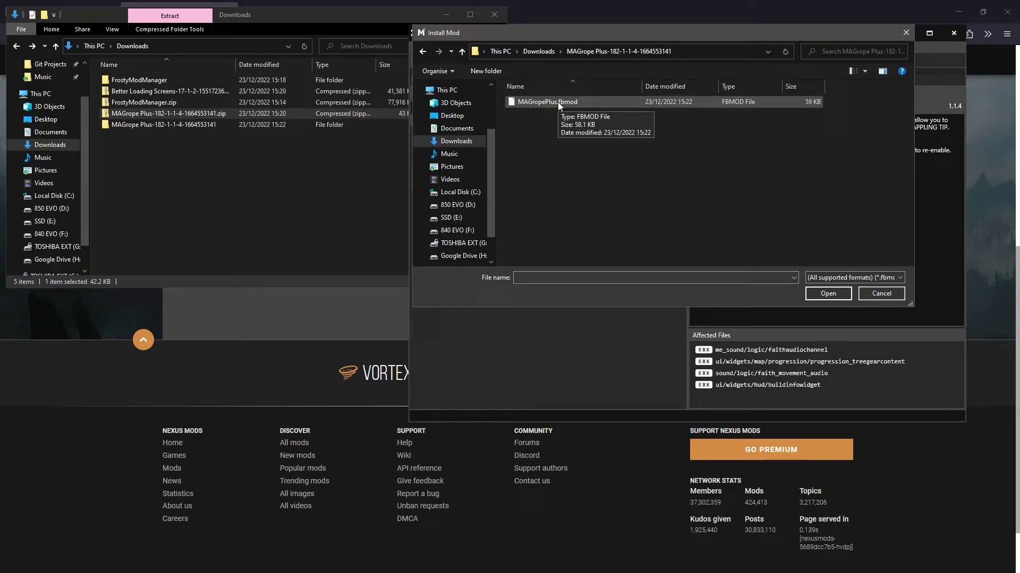
left_click(883, 293)
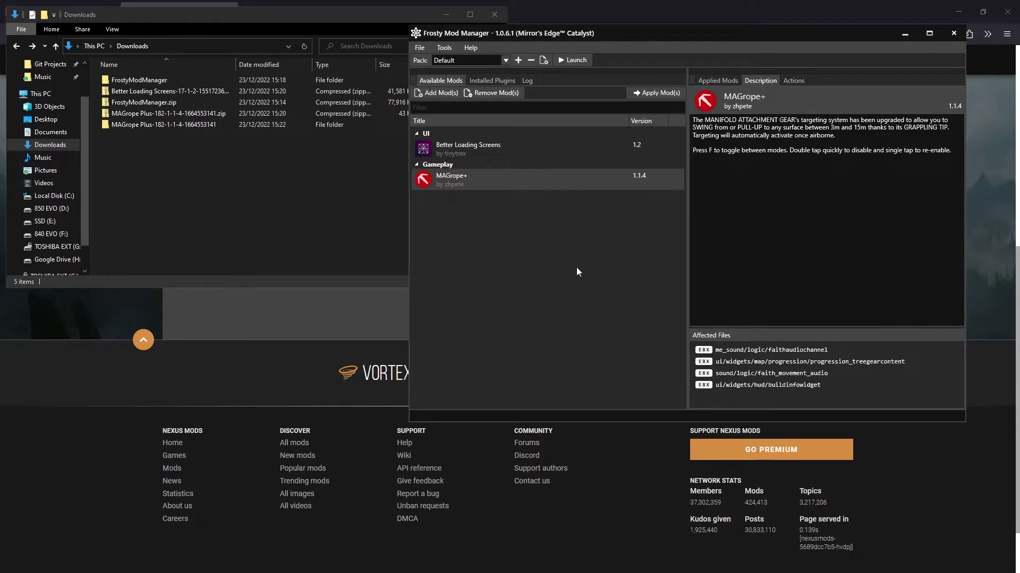
- Apply the Better Loading Screens and MAGrope+ mods to the Default pack
left_click(719, 81)
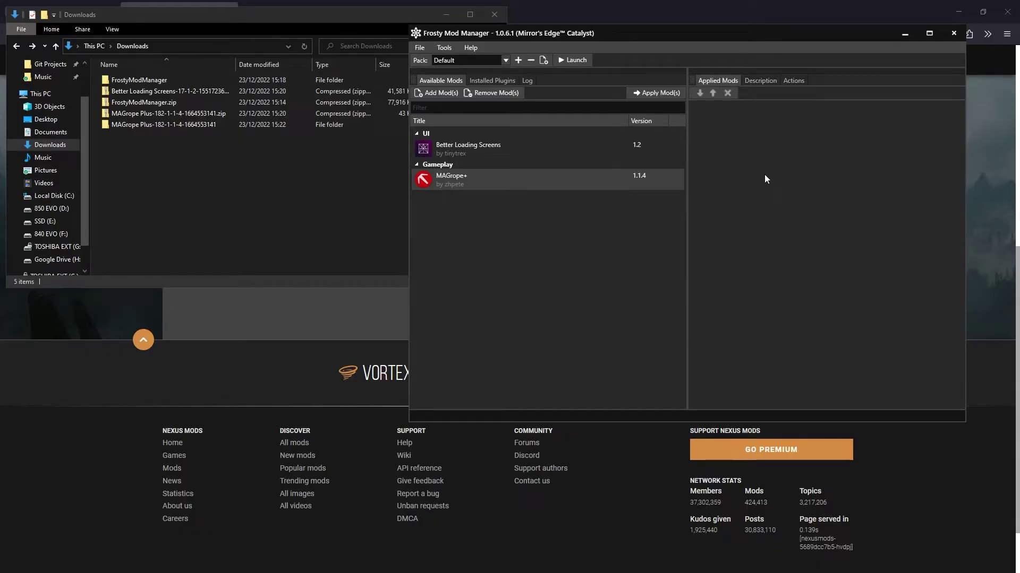
double_click(519, 152)
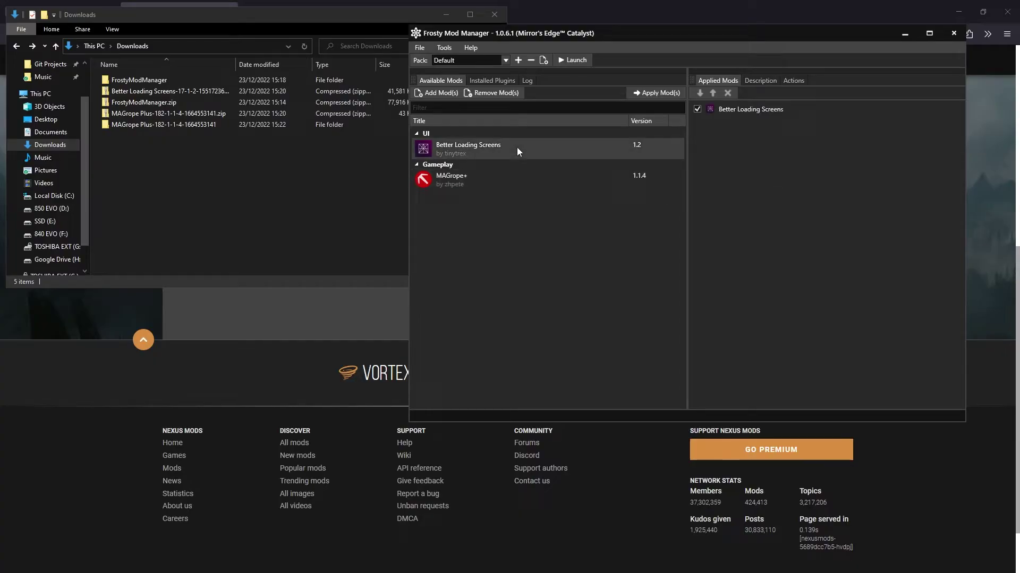
left_click(658, 92)
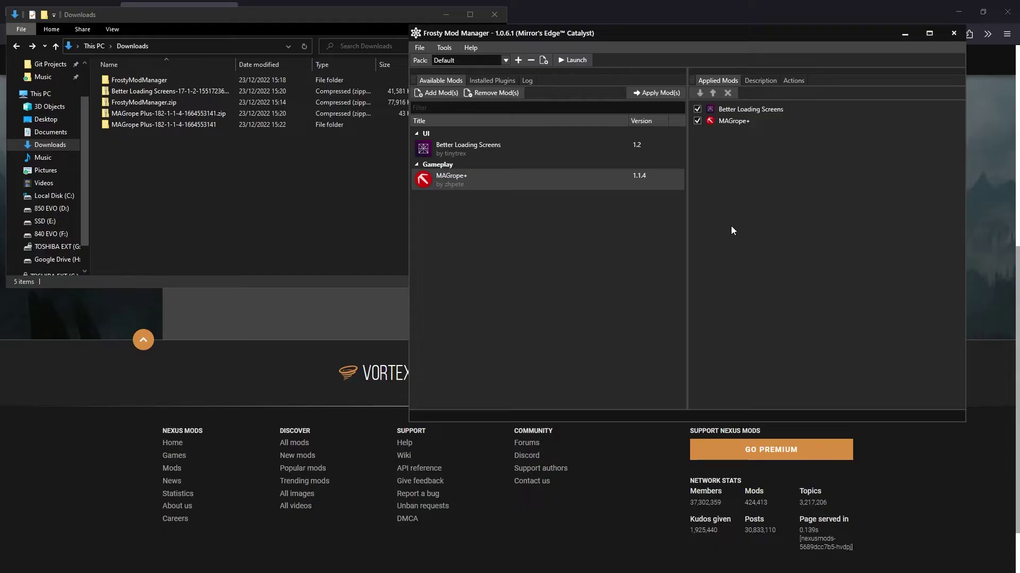
left_click(448, 46)
left_click(453, 59)
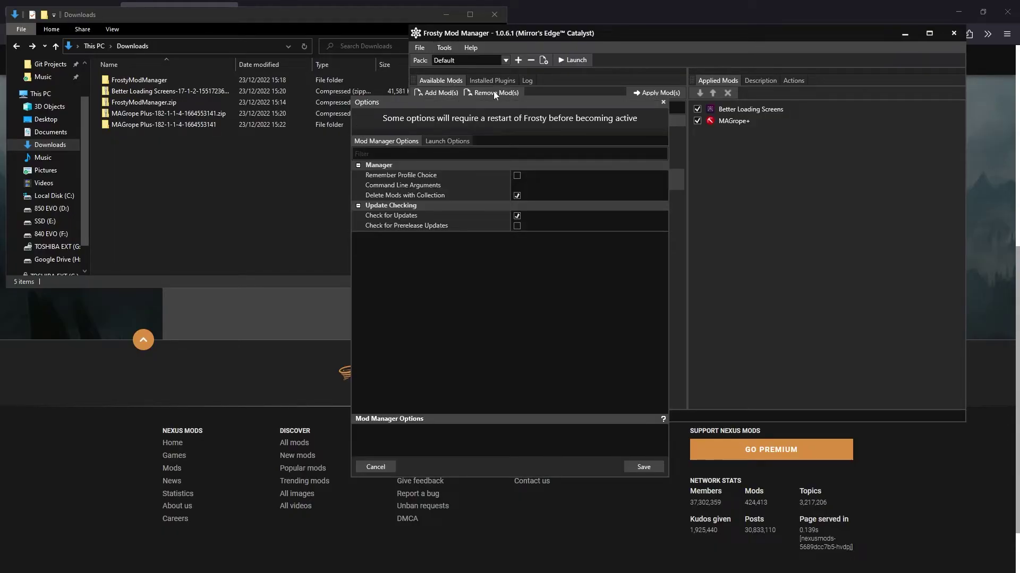
left_click(437, 140)
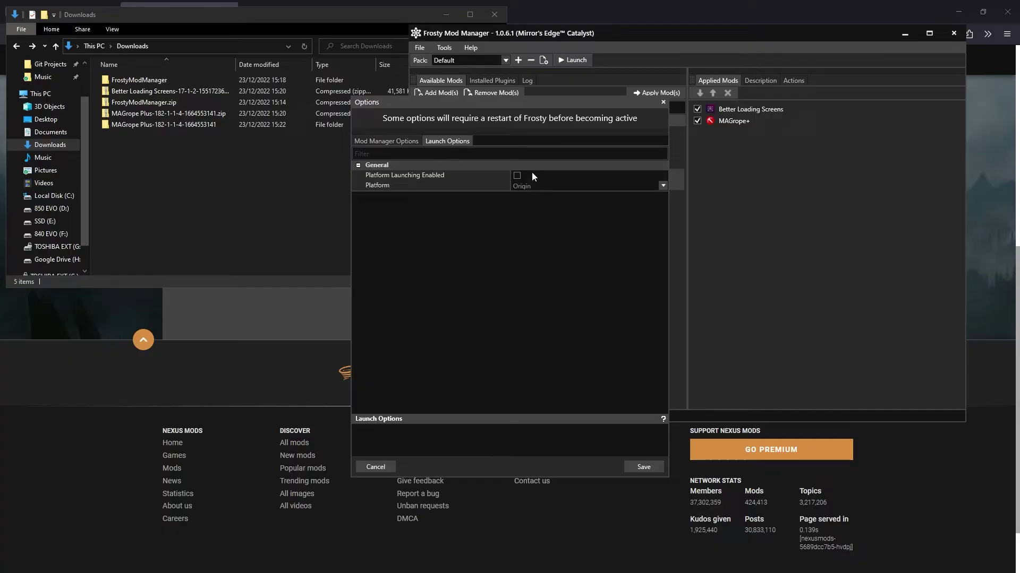
left_click(517, 177)
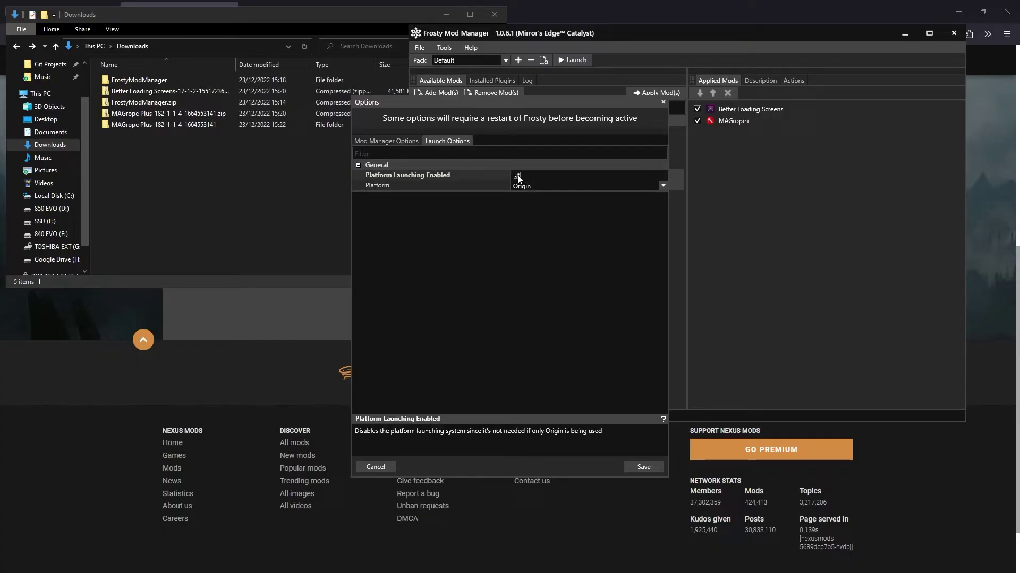
left_click(530, 187)
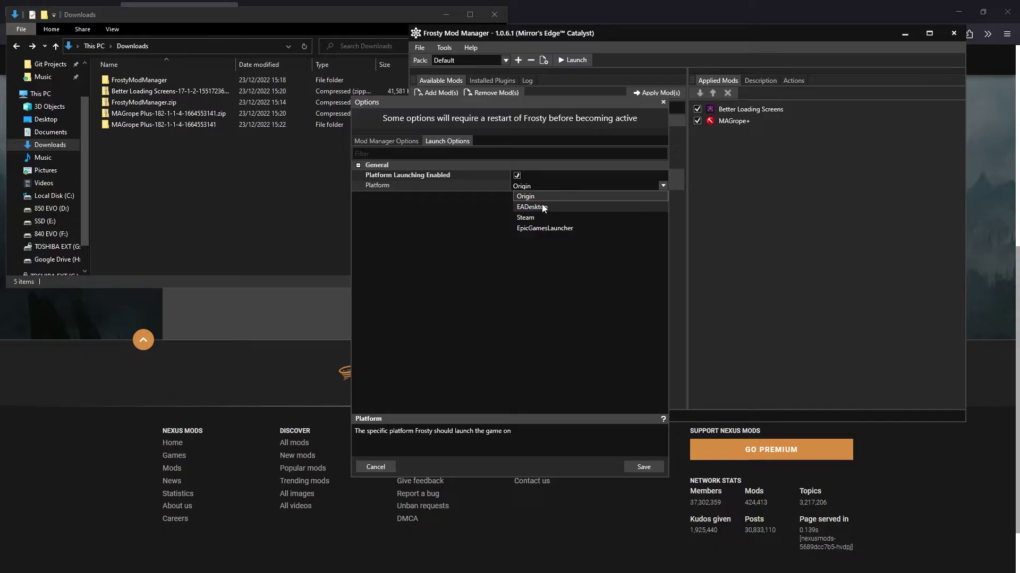
left_click(547, 208)
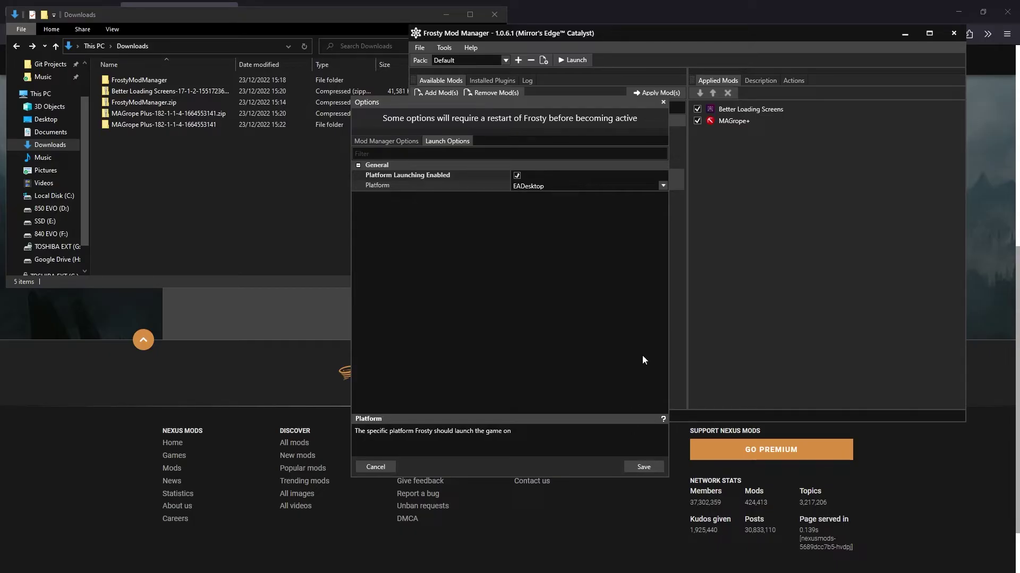
left_click(368, 467)
- Close Frosty Mod Manager and download DatapathFixPlugin.zip from the DatapathFix v1.3.1 release on GitHub into Downloads
left_click(953, 33)
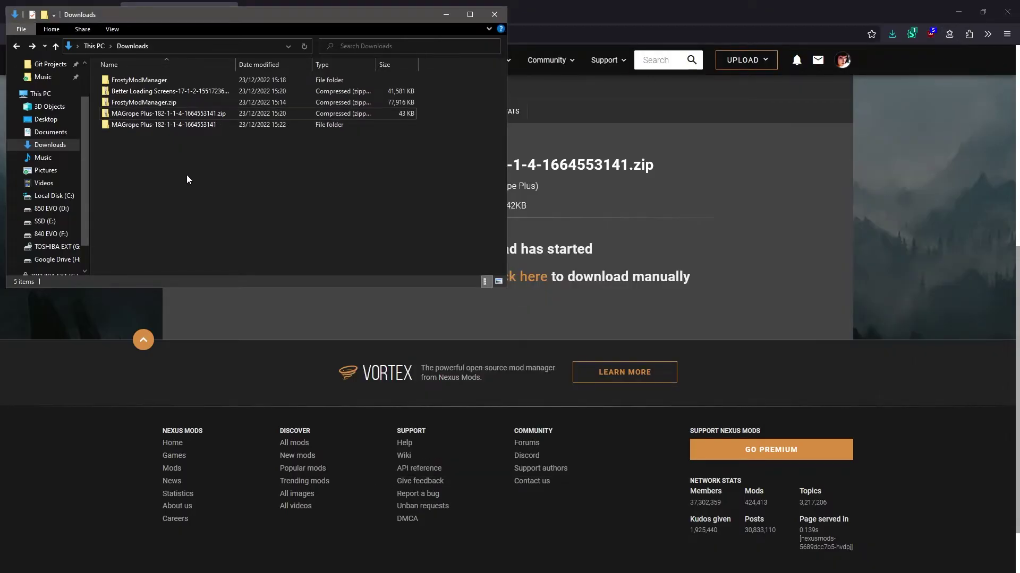
left_click(282, 4)
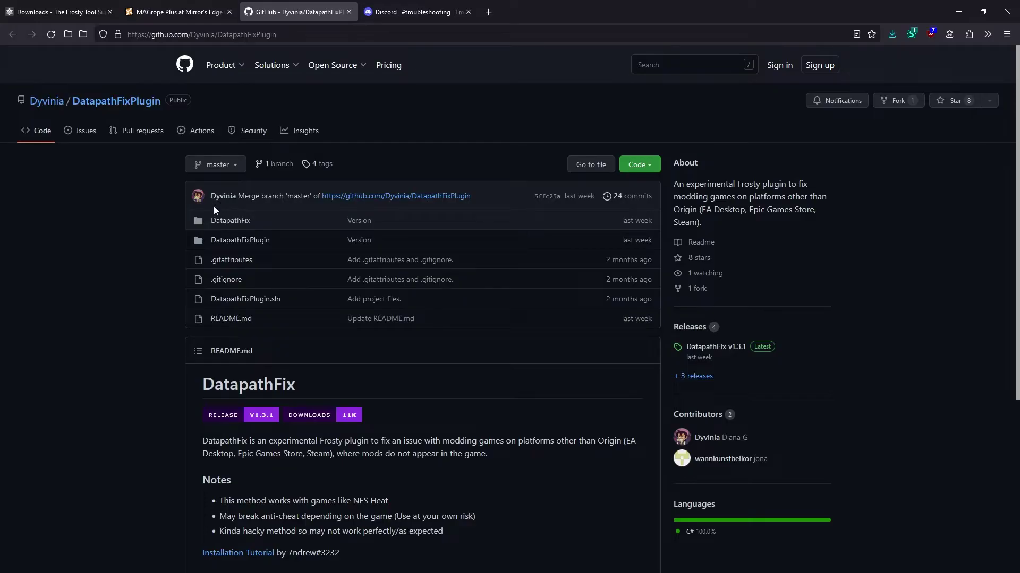
scroll(167, 292, "down", 4)
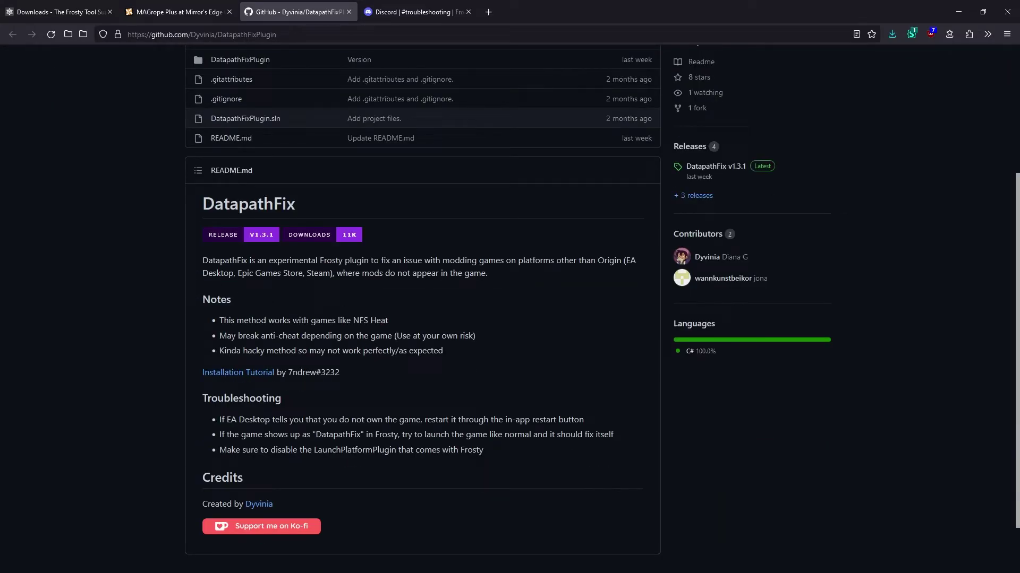
left_click(246, 245)
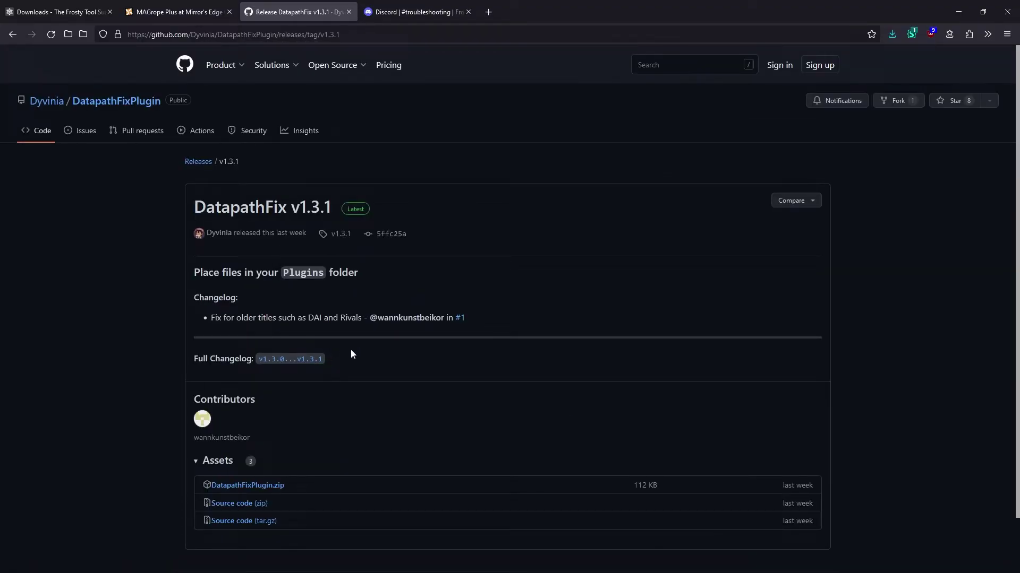
left_click(268, 490)
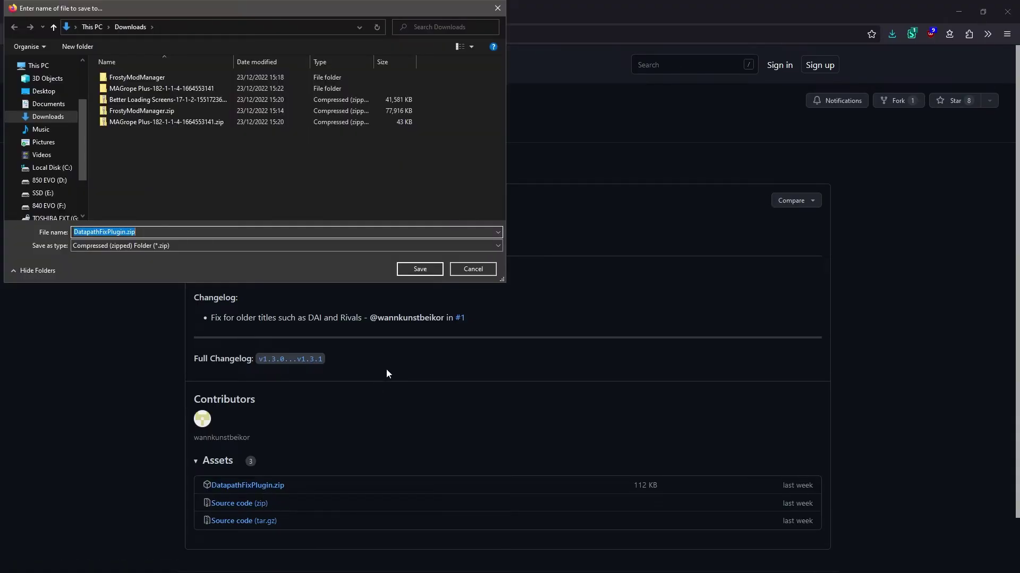
left_click(420, 270)
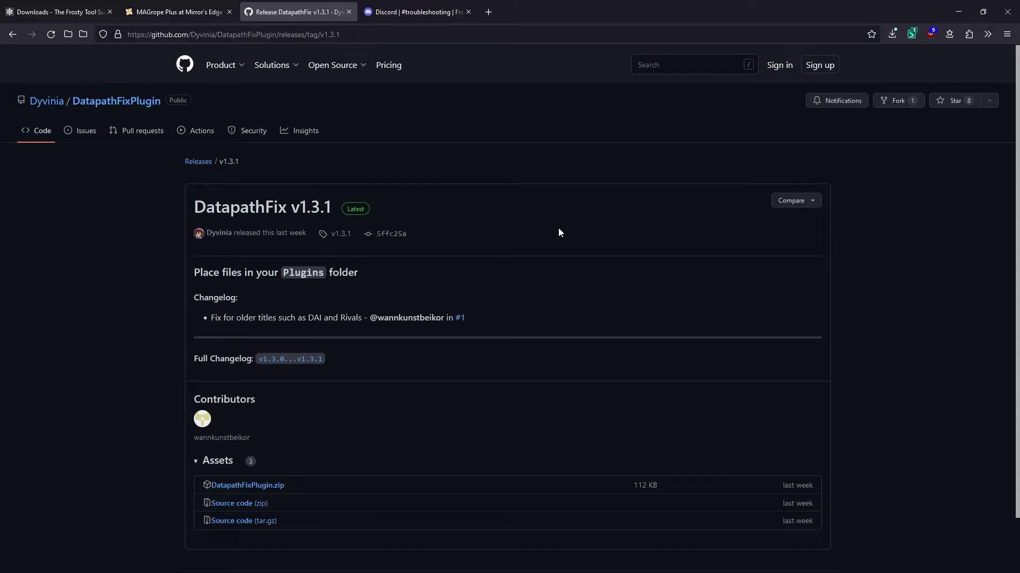
- Open the download details for DatapathFixPlugin.zip and allow the blocked download
left_click(888, 42)
left_click(838, 90)
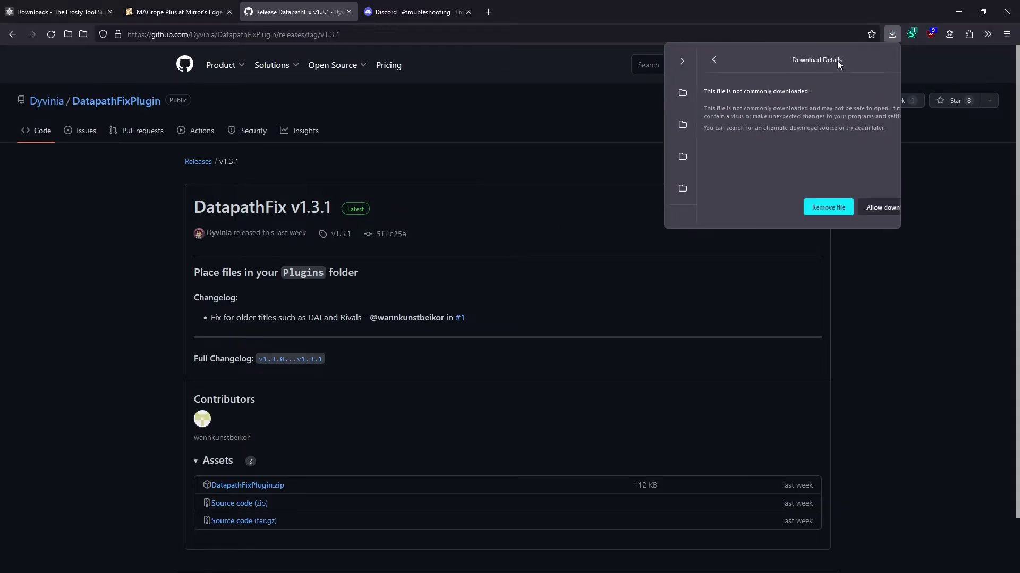
left_click(855, 207)
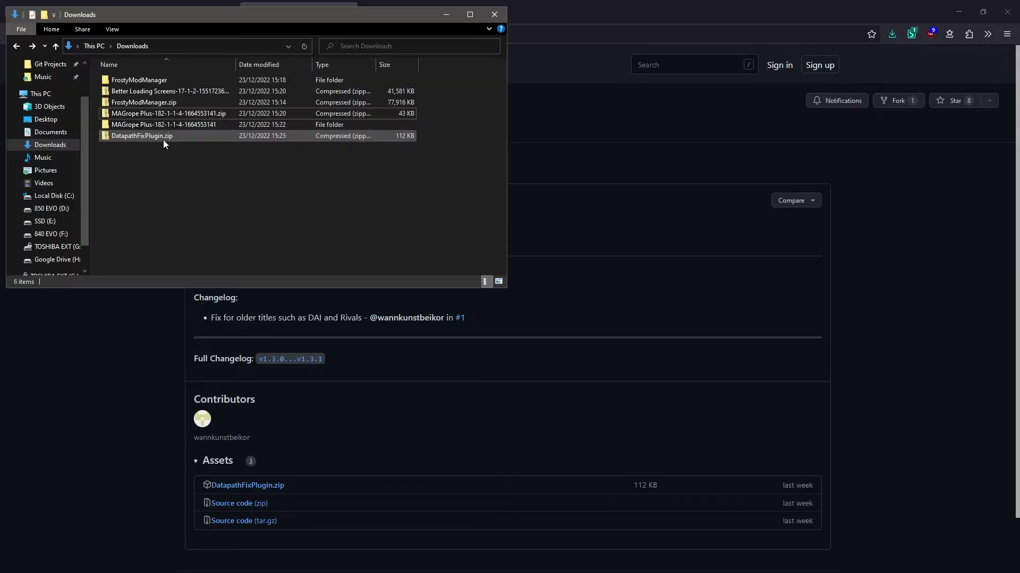
- Extract DatapathFixPlugin.zip into its own DatapathFixPlugin folder within Downloads
right_click(164, 137)
left_click(222, 185)
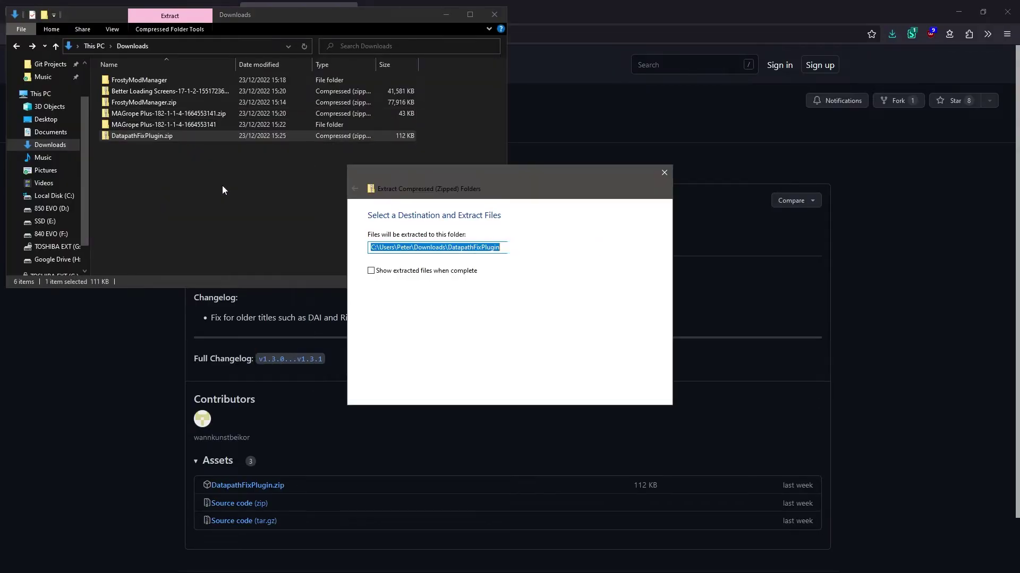
left_click(603, 397)
- Copy DatapathFix.exe and DatapathFixPlugin.dll from the extracted DatapathFixPlugin folder into the Plugins folder of FrostyModManager
double_click(182, 148)
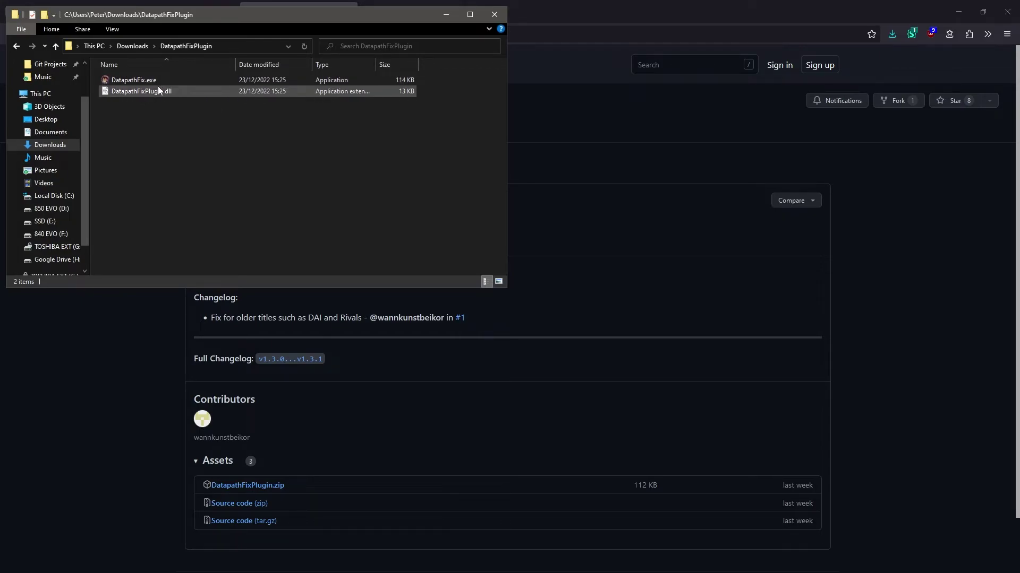
mouse_move(160, 91)
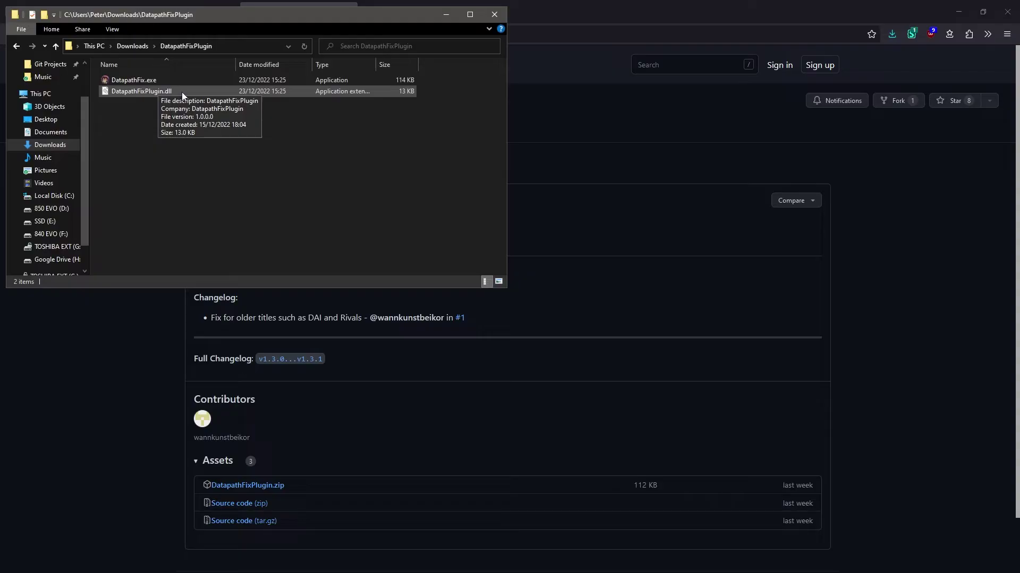
left_click(182, 92)
left_click(167, 84, "ctrl")
right_click(166, 84)
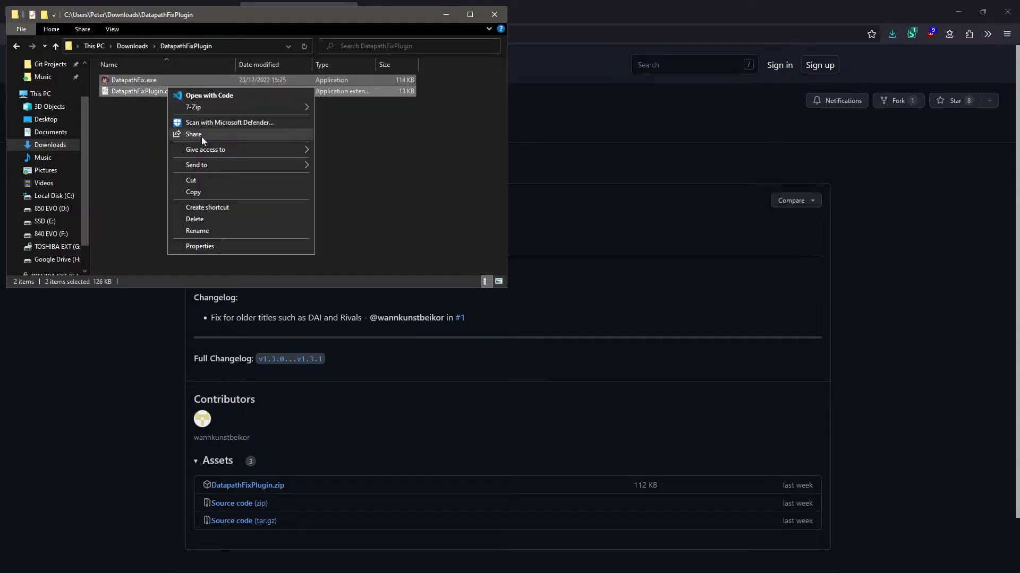
left_click(207, 189)
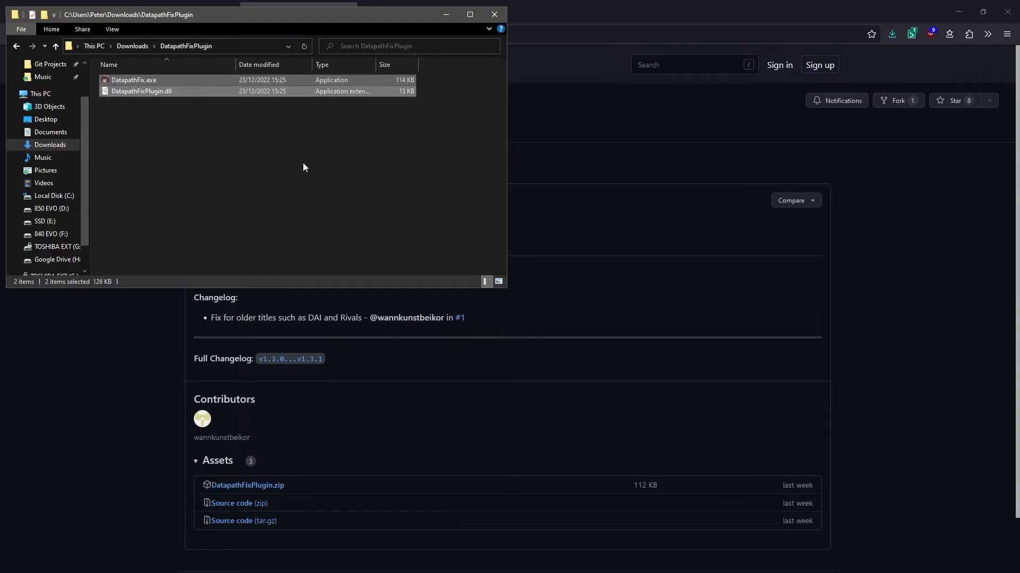
key("alt+Up")
double_click(147, 91)
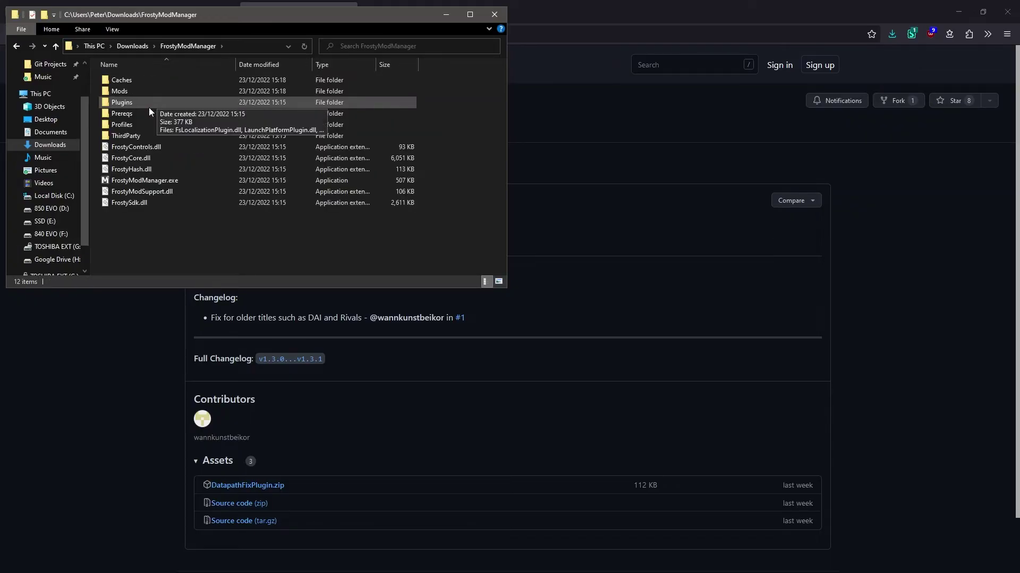
double_click(144, 105)
right_click(182, 149)
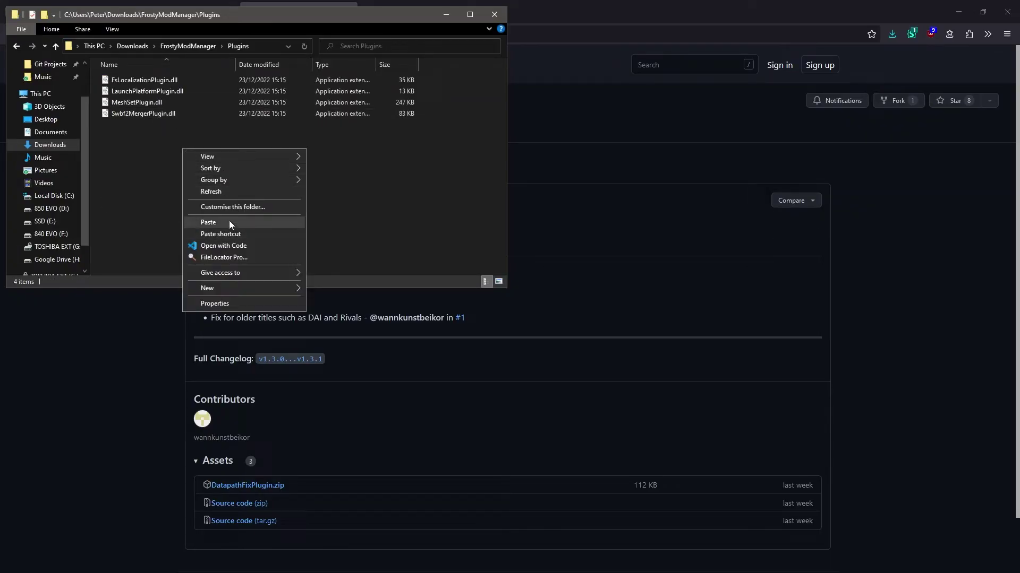
left_click(229, 222)
- Delete LaunchPlatformPlugin.dll from the Plugins folder and return to the FrostyModManager folder
left_click(183, 114)
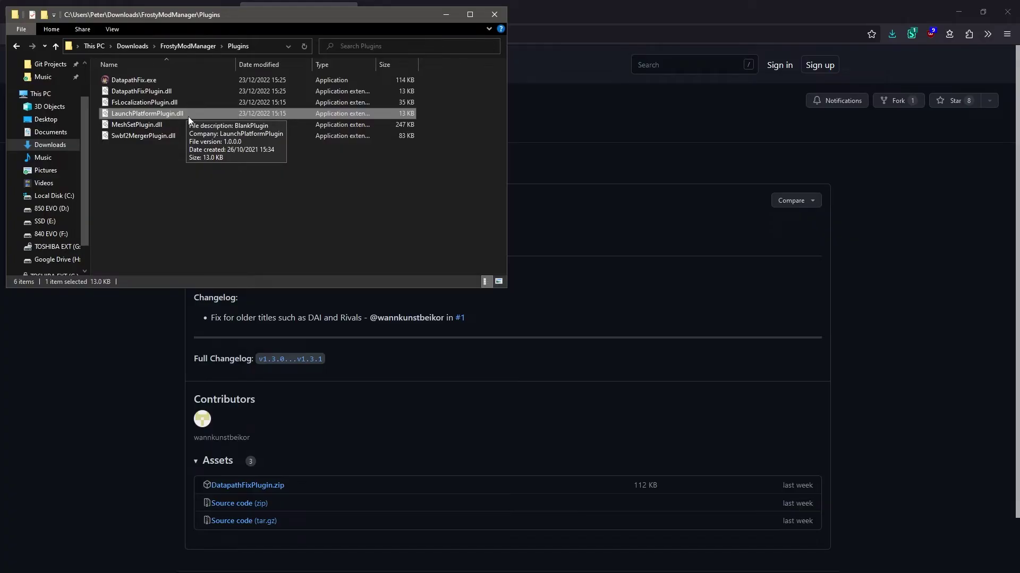
key("Delete")
key("BackSpace")
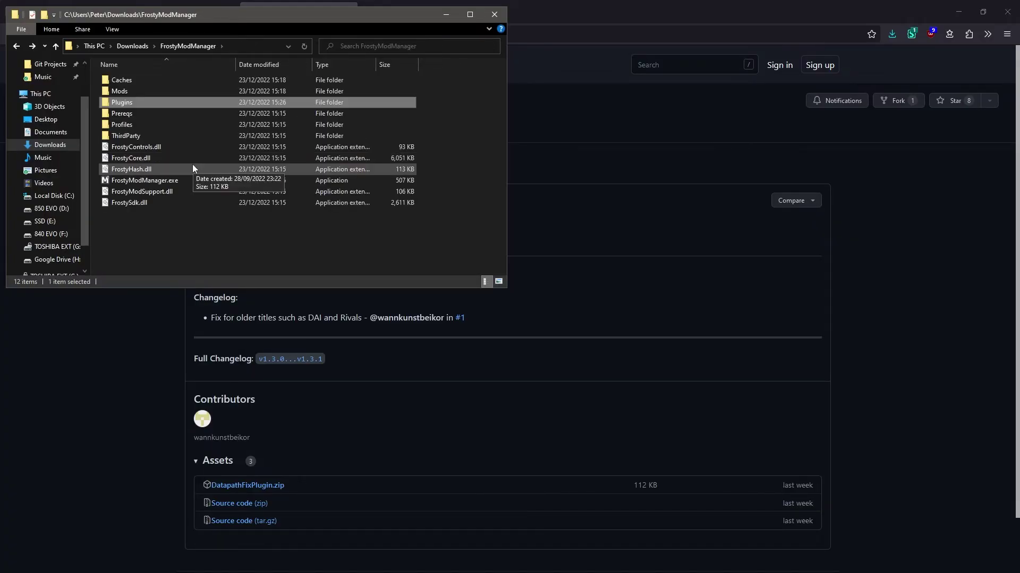
- Start FrostyModManager.exe, launch the game with the Default pack and allow Windows Command Processor to make changes
double_click(153, 180)
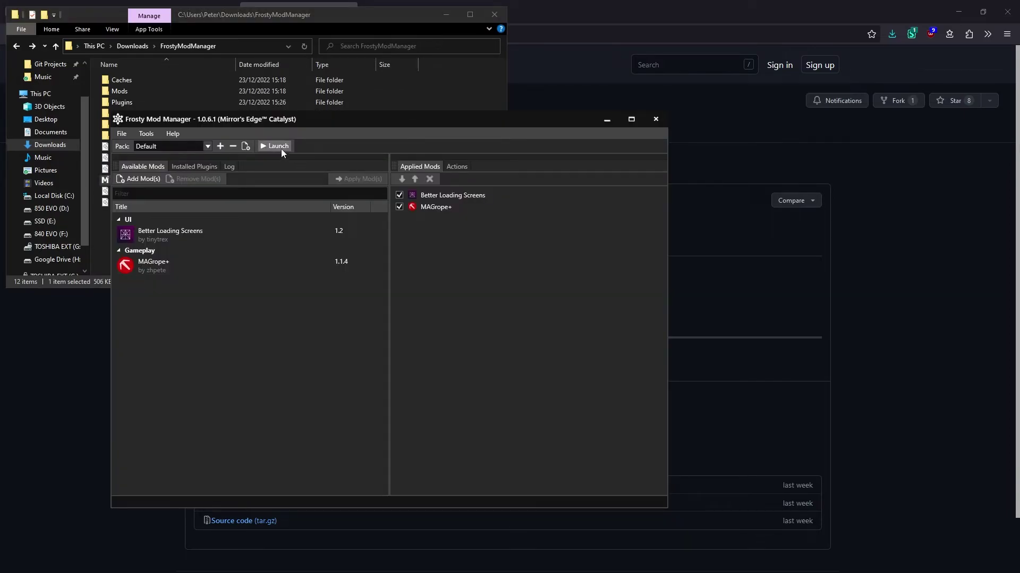
left_click(282, 148)
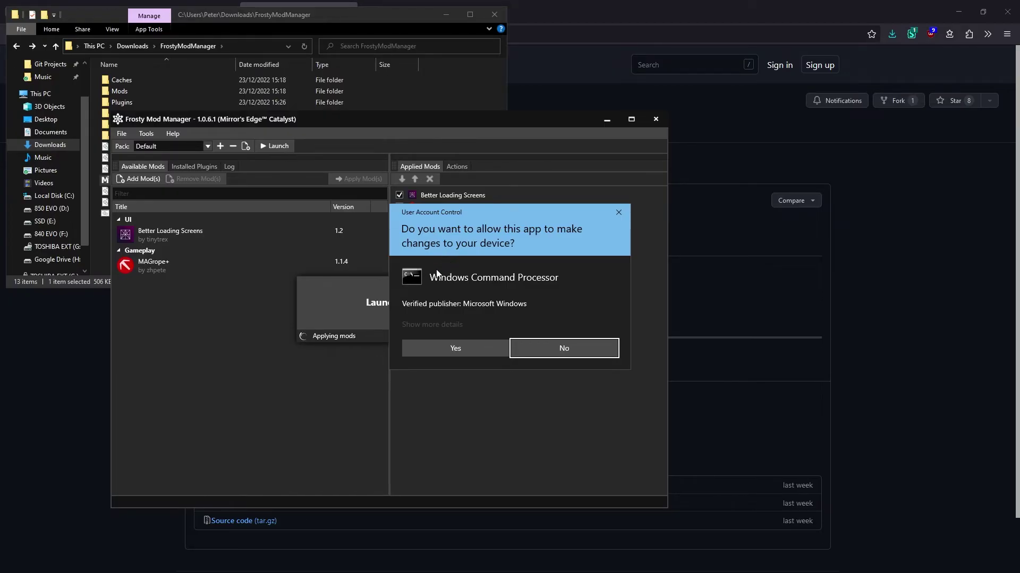
left_click(449, 348)
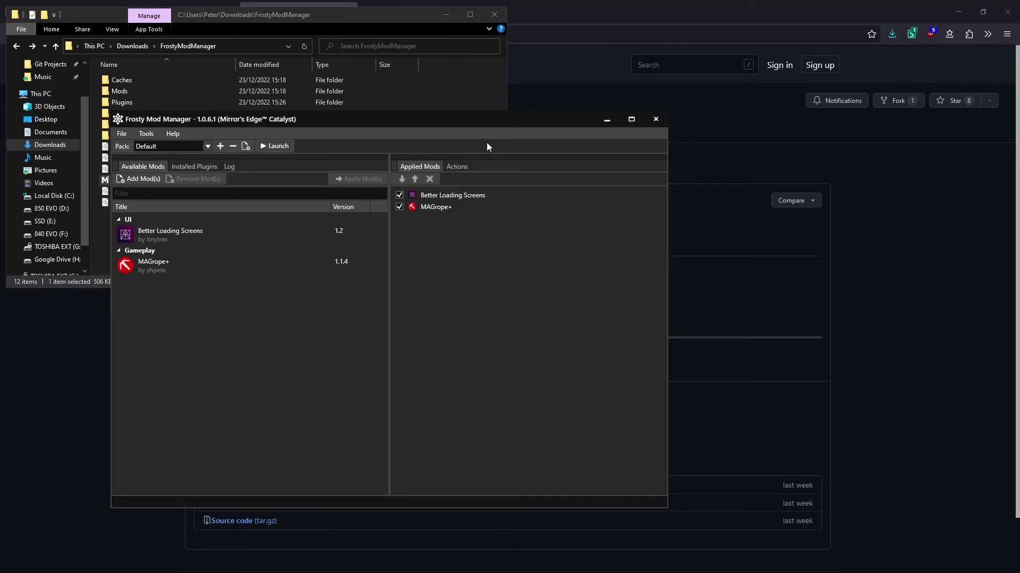
- Examine the Actions list in Frosty Mod Manager to see which resources each applied mod modifies
left_click_drag(487, 119, 403, 36)
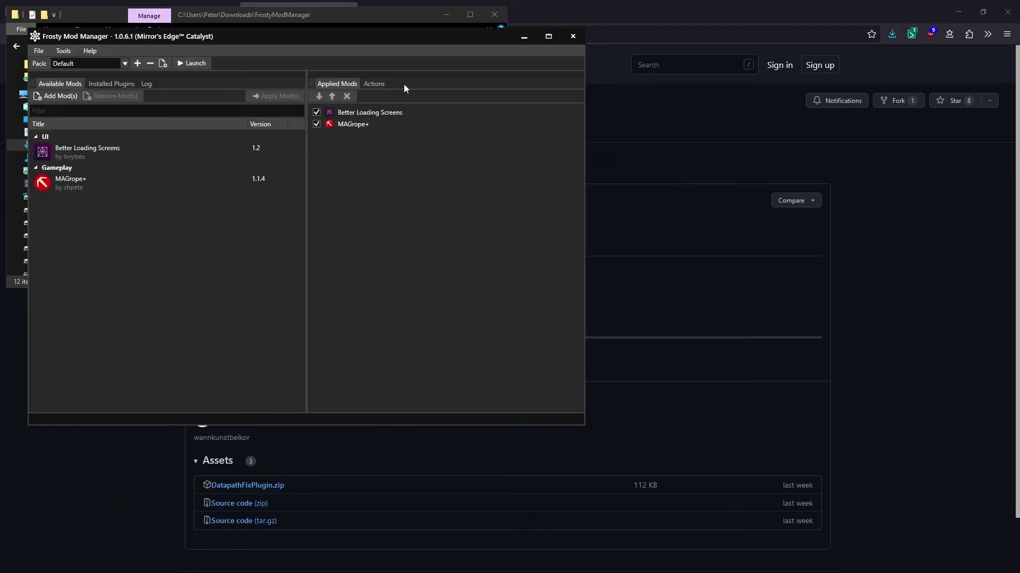
left_click(376, 85)
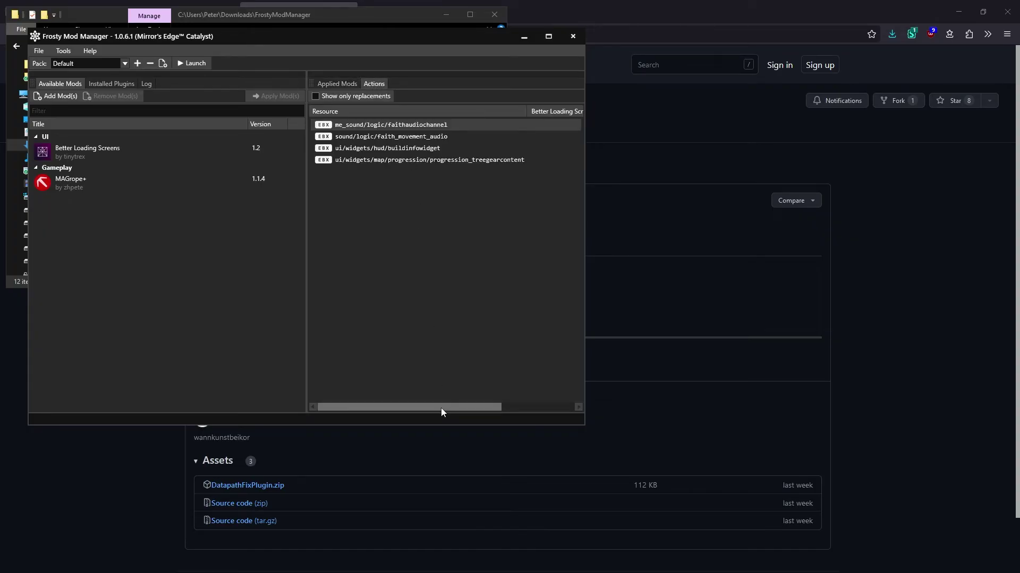
left_click_drag(441, 407, 534, 383)
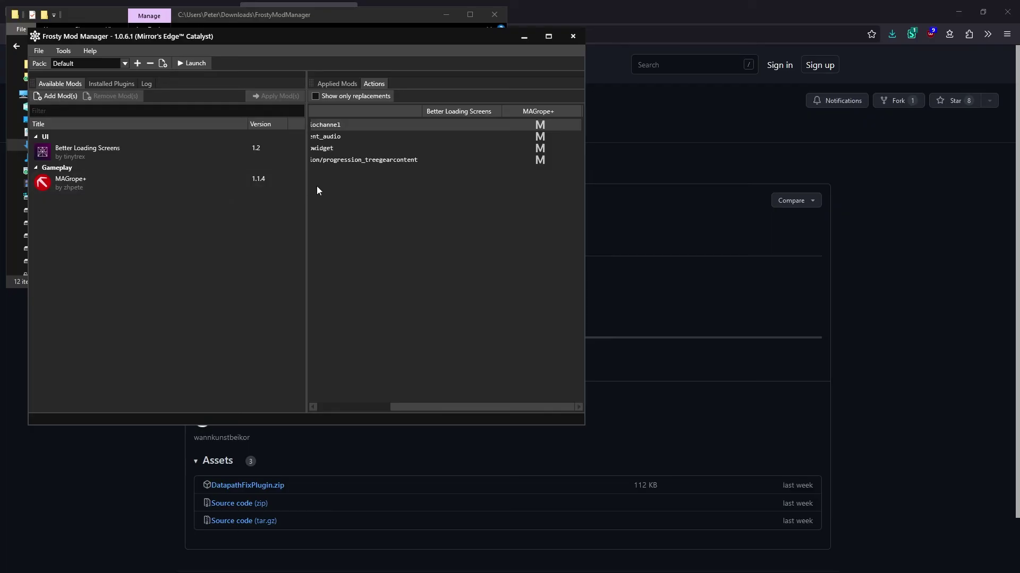
- Review the description, posts and bug reports of MAGrope Plus on Nexus Mods, and open the Frosty Toolsuite troubleshooting channel on Discord
left_click(178, 12)
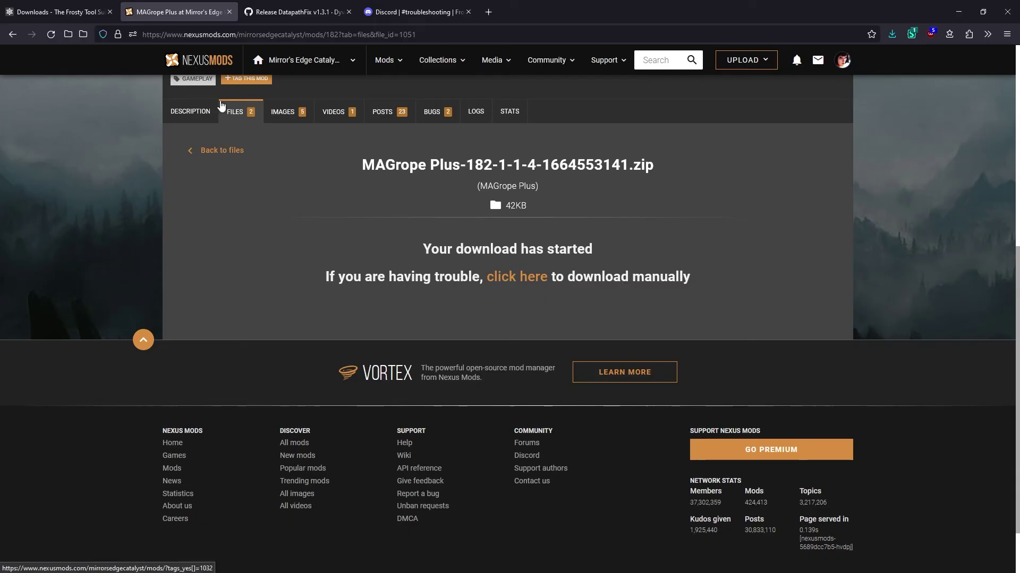
left_click(190, 110)
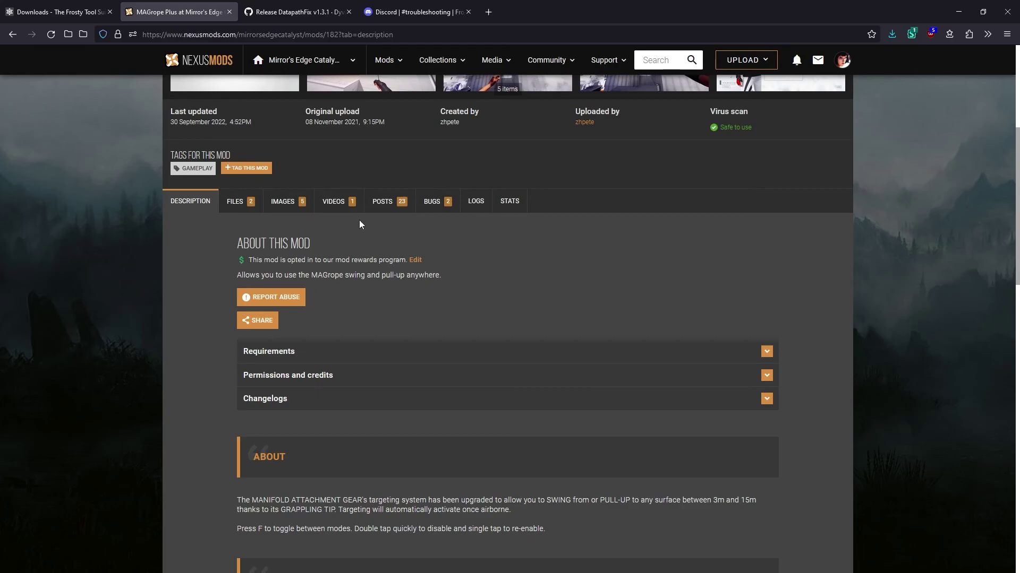
scroll(376, 303, "down", 3)
scroll(376, 307, "up", 3)
left_click(384, 202)
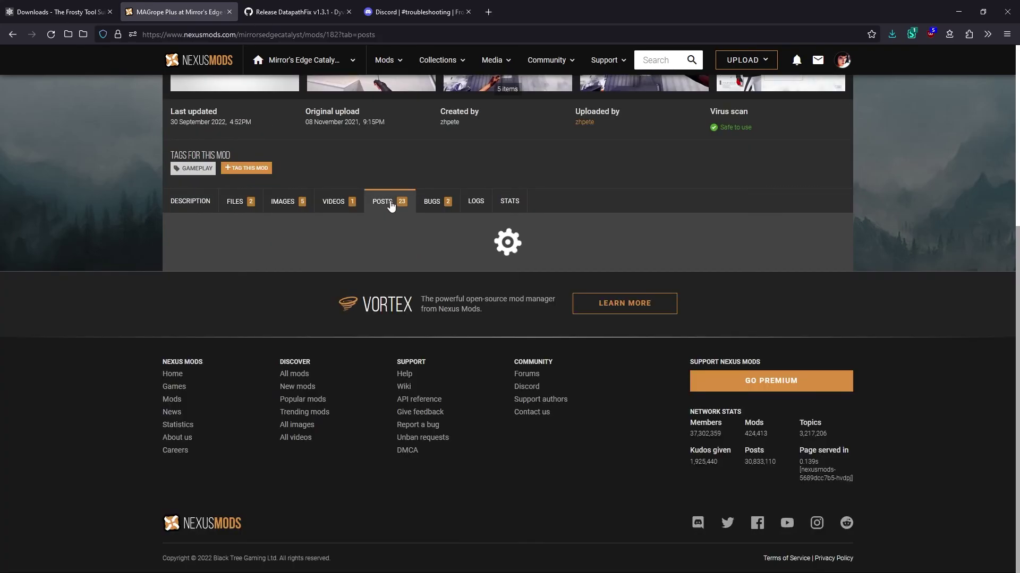
left_click(438, 204)
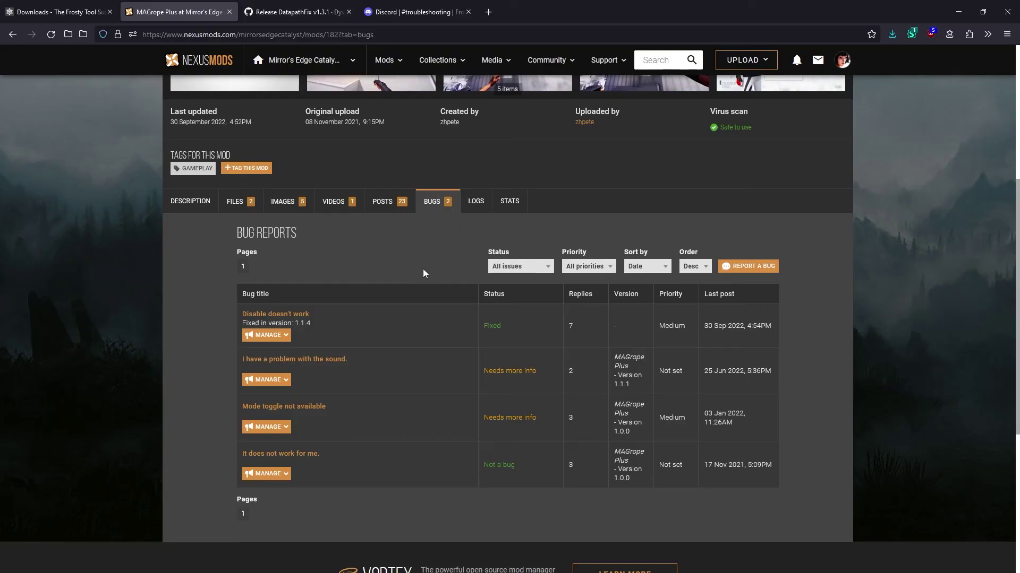
left_click(410, 5)
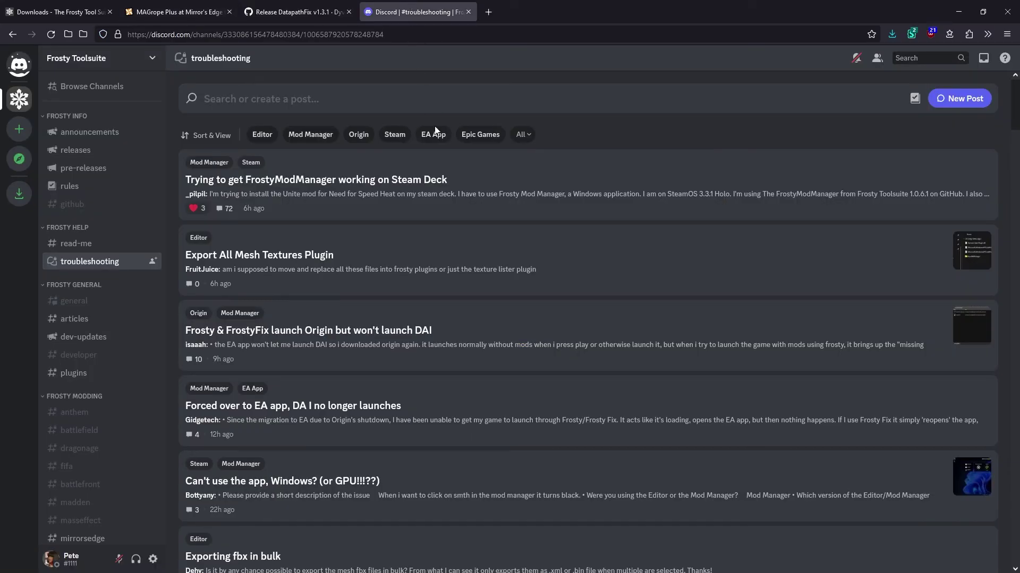